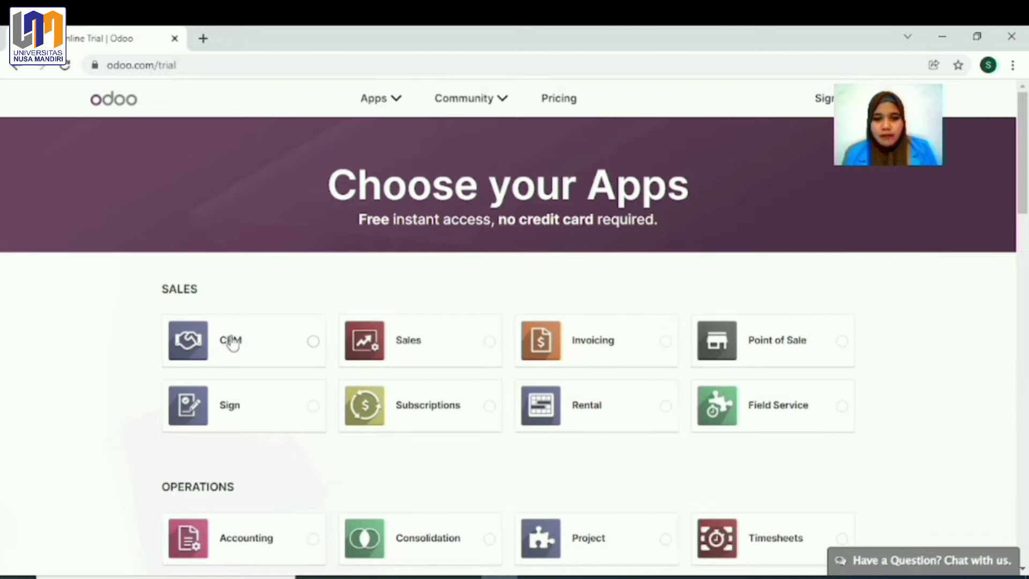
# Step: Pick Invoicing as the trial app and continue to the sign-up form
pyautogui.click(666, 344)
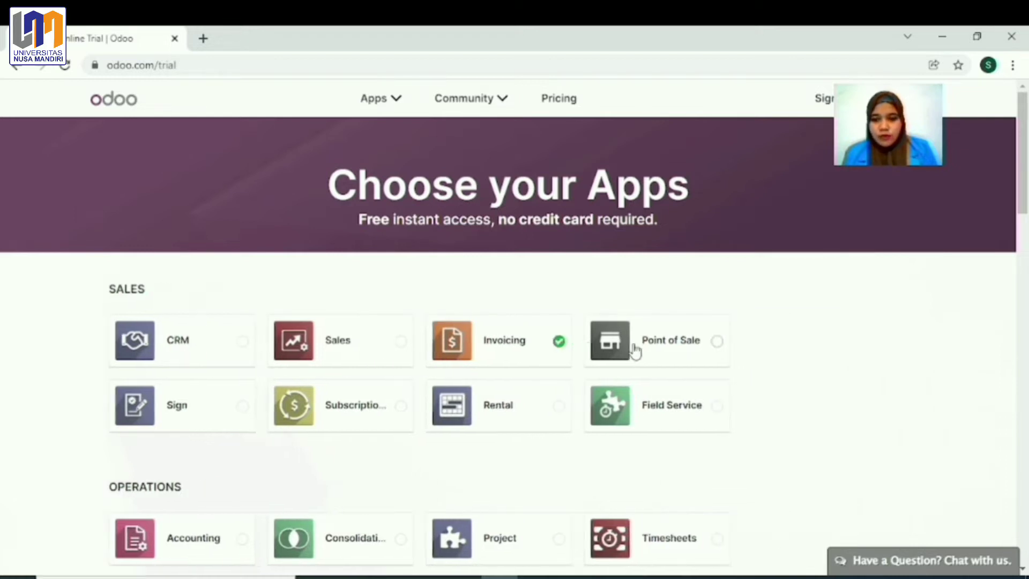
pyautogui.click(875, 410)
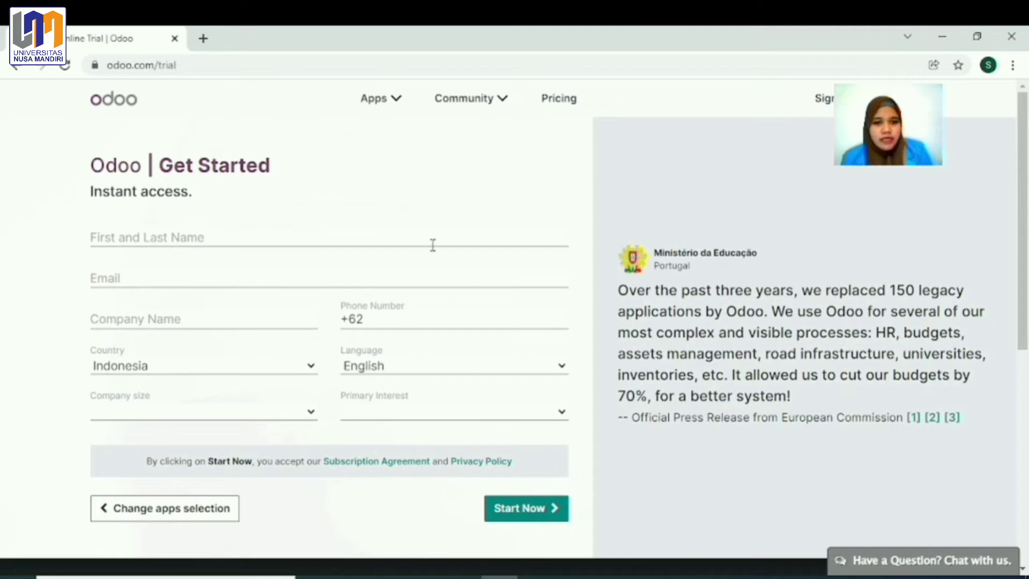
# Step: Fill in the full name, e-mail, company name PT Seragam Lestari Indah and phone from suggestions
pyautogui.click(432, 239)
pyautogui.click(199, 276)
pyautogui.click(185, 284)
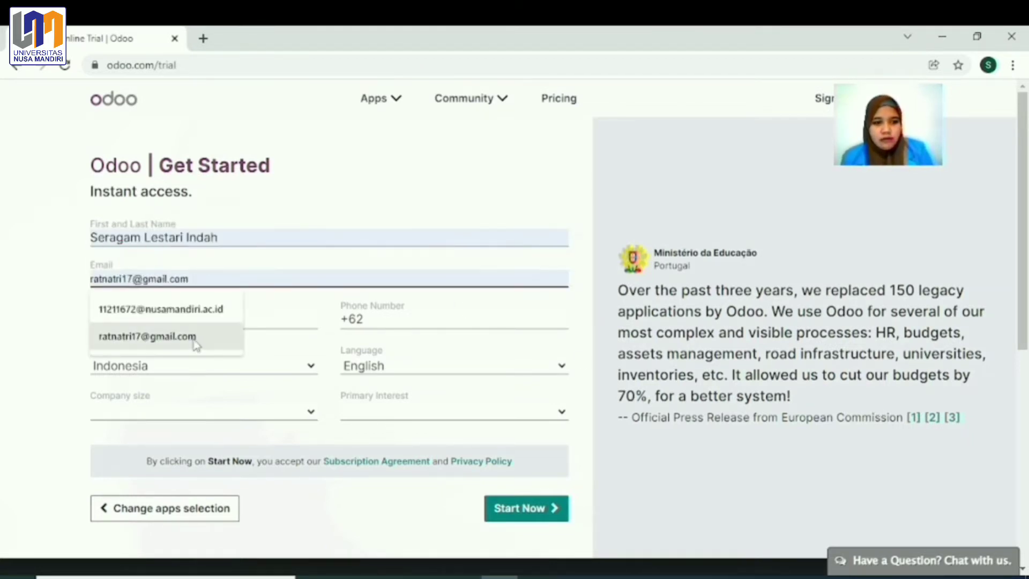
pyautogui.click(148, 336)
pyautogui.click(284, 320)
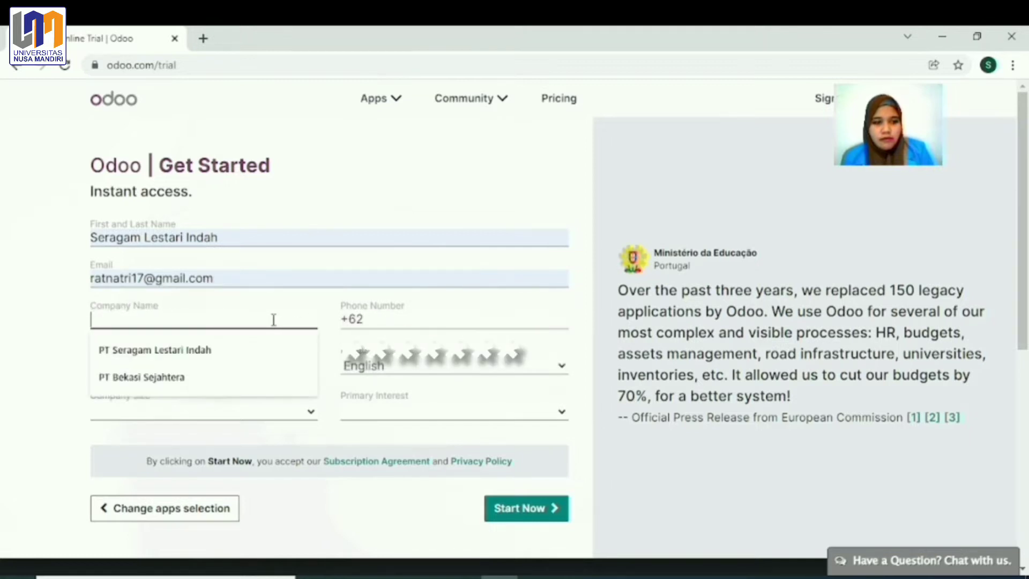
pyautogui.click(175, 356)
pyautogui.click(375, 320)
pyautogui.click(375, 348)
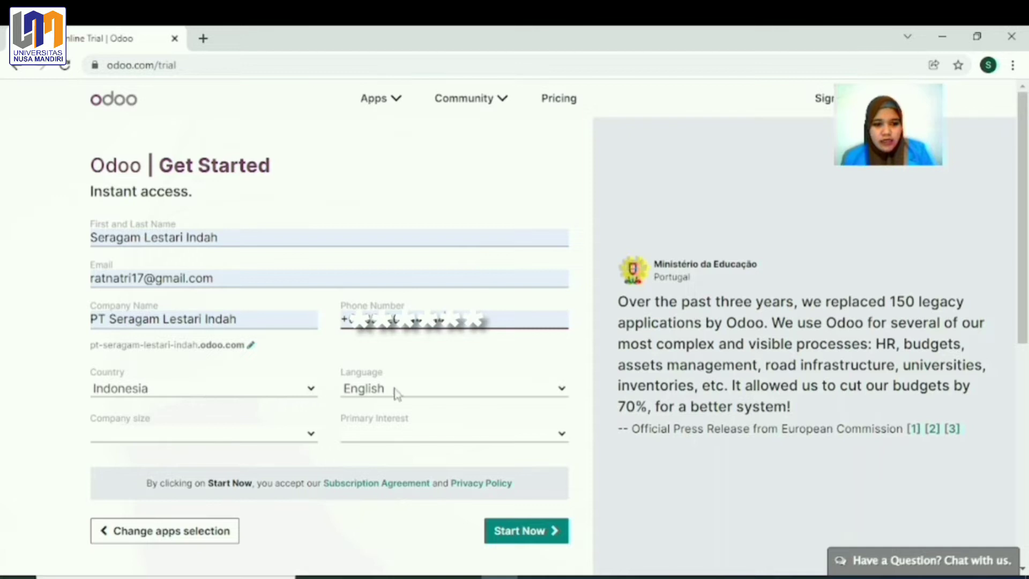
# Step: Set company size 5 - 20 employees, primary interest I am a student, and start the trial
pyautogui.click(283, 431)
pyautogui.click(181, 466)
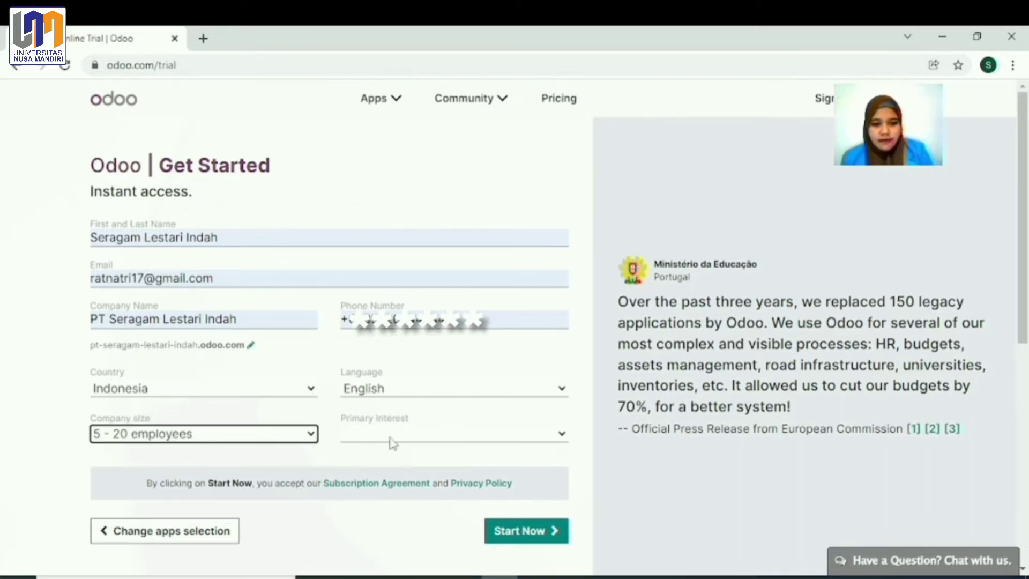
pyautogui.click(386, 441)
pyautogui.click(377, 489)
pyautogui.click(523, 529)
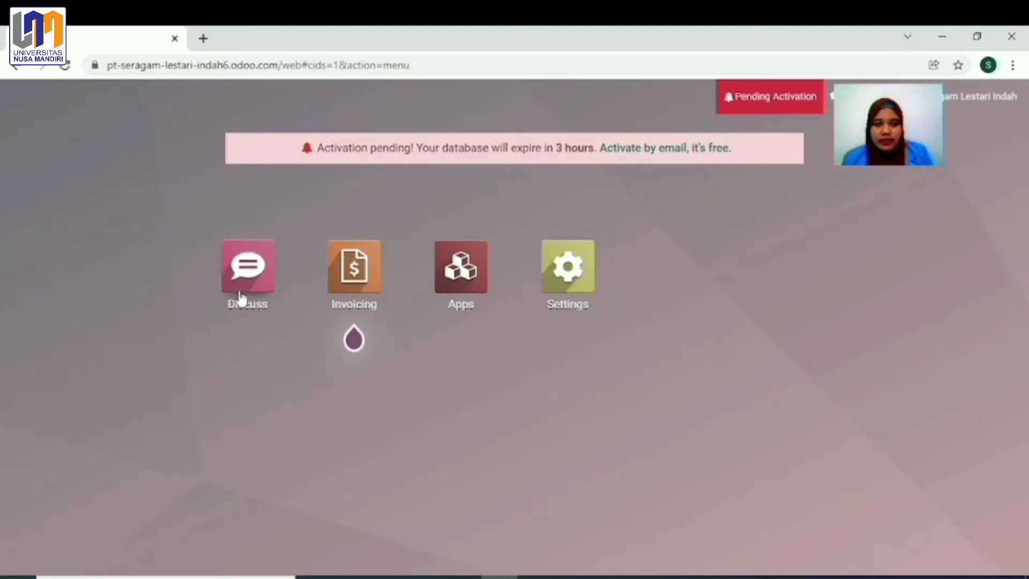
# Step: Look through the Apps catalogue, return home, and switch from PowerPoint back to Odoo's Invoices
pyautogui.moveTo(365, 280)
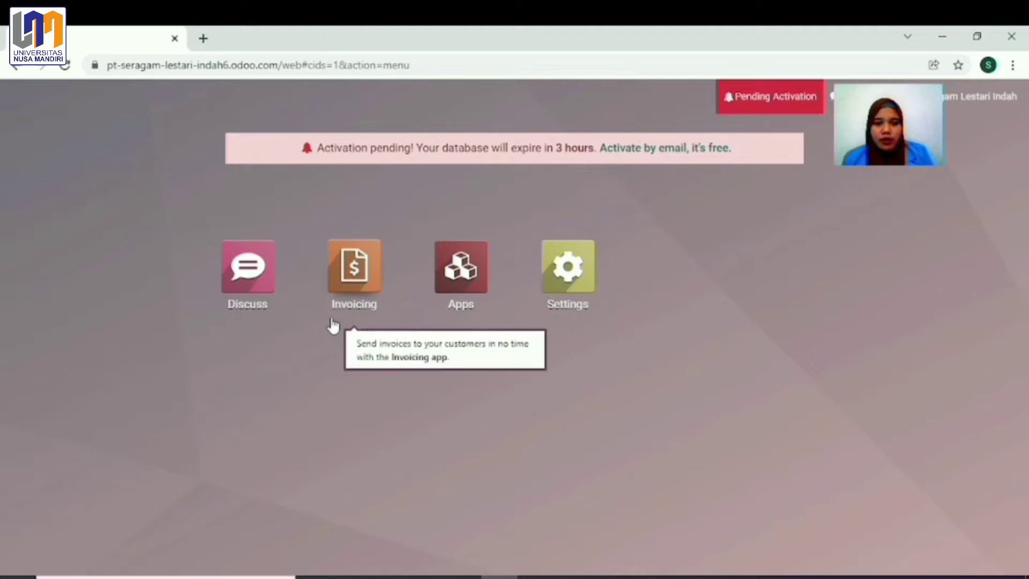
pyautogui.click(467, 276)
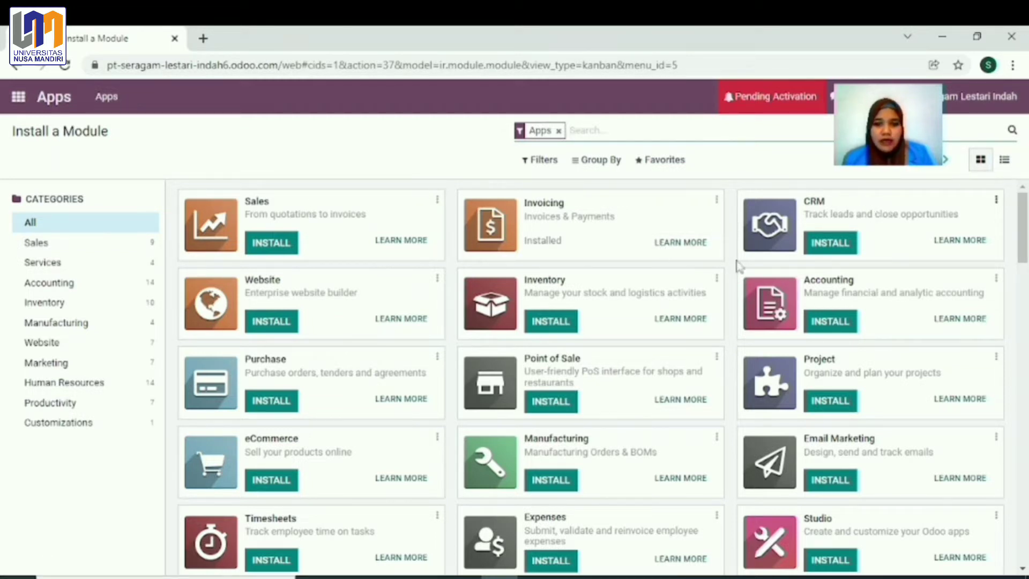
pyautogui.click(18, 97)
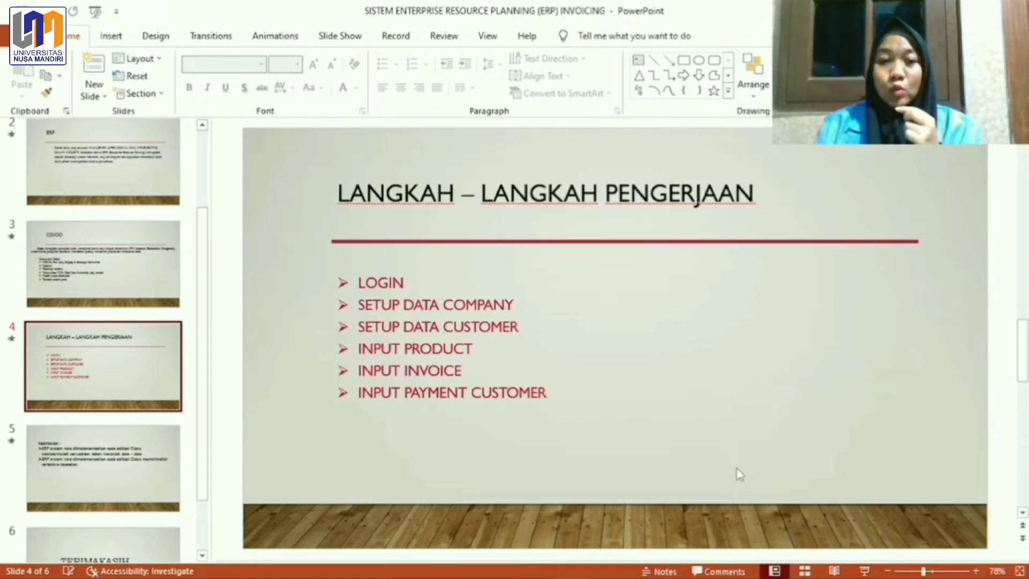
pyautogui.hotkey('alt', 'Tab')
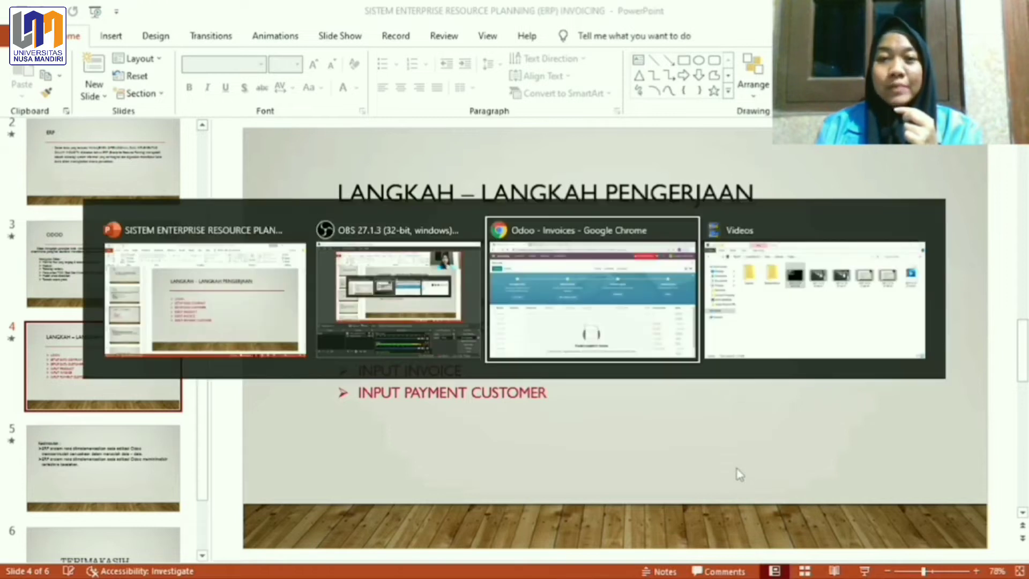
pyautogui.hotkey('alt', 'Tab')
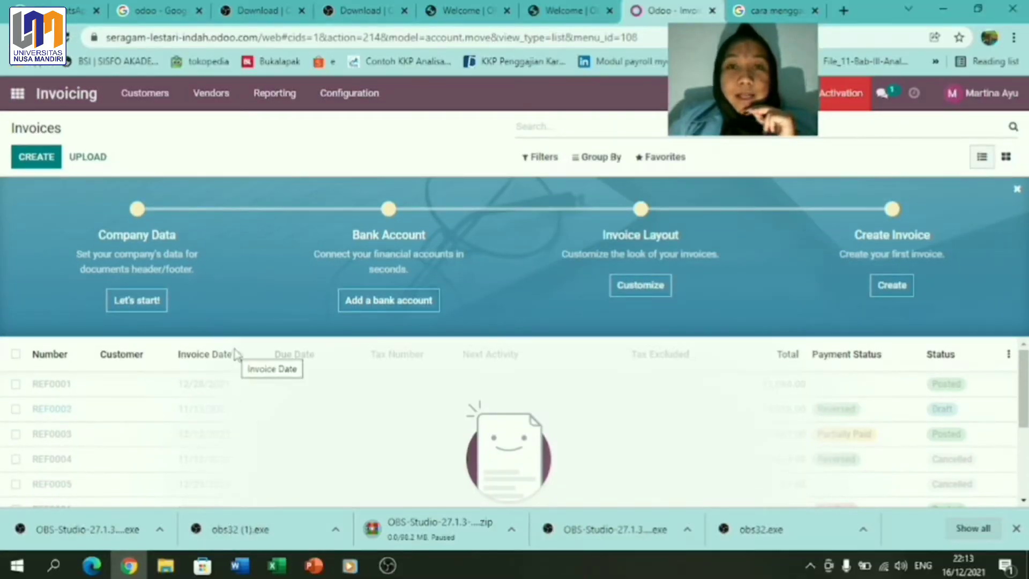
# Step: Correct the company name's prefix to 'PT.' in the company data form
pyautogui.click(164, 307)
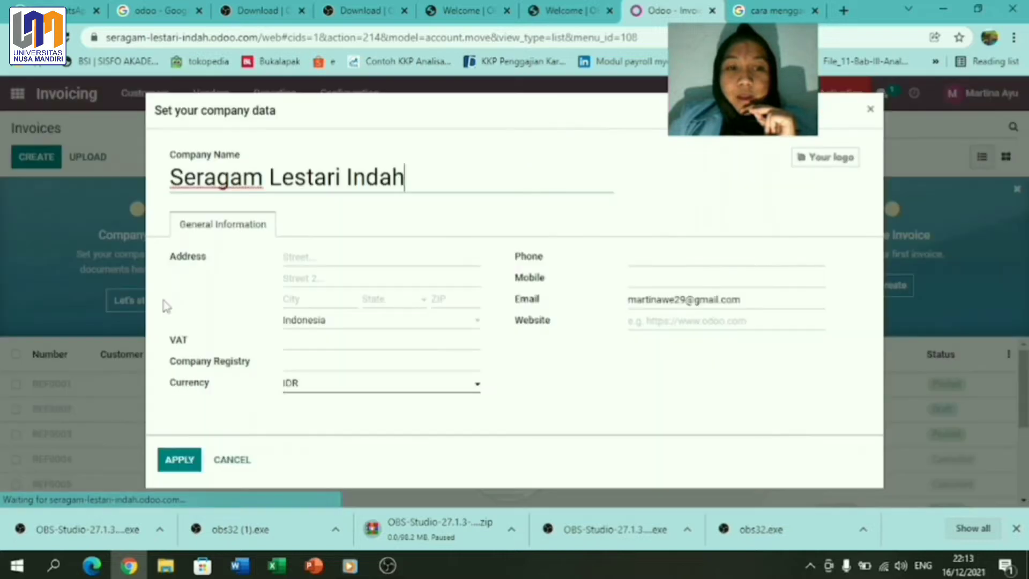
pyautogui.press('Home')
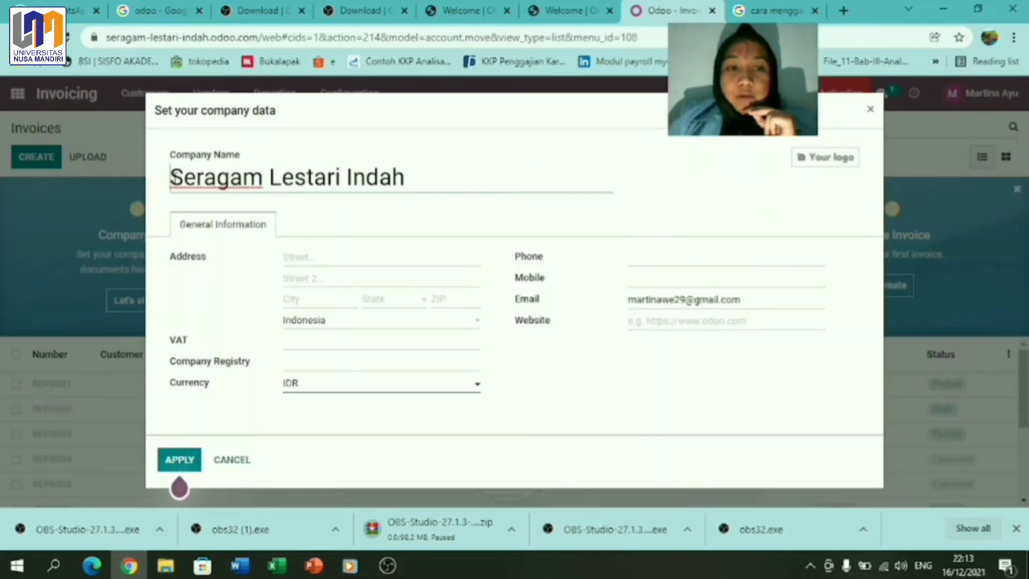
pyautogui.write('PT')
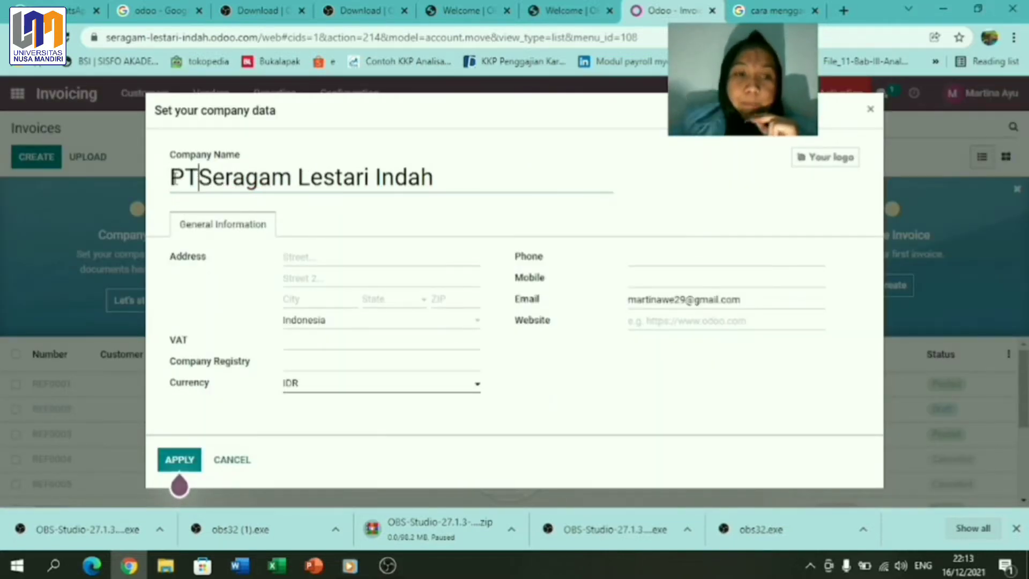
pyautogui.write('>')
pyautogui.press('BackSpace')
pyautogui.press('BackSpace')
pyautogui.write('.')
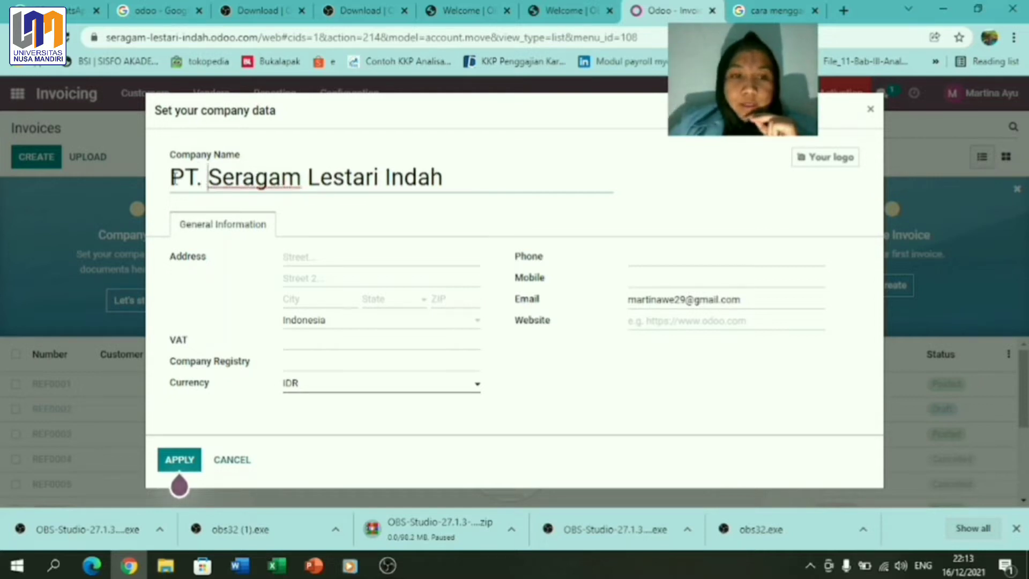
pyautogui.click(295, 259)
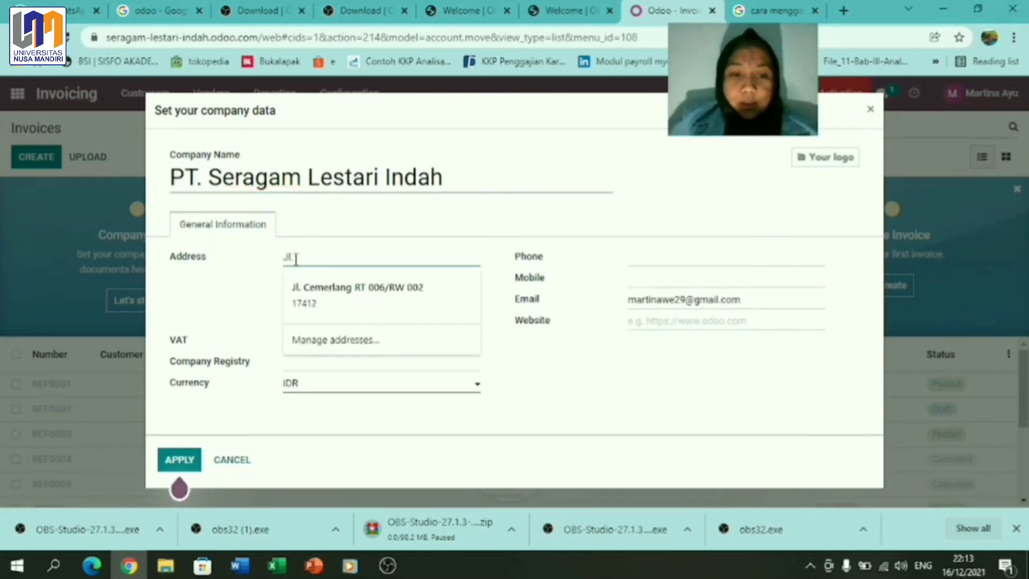
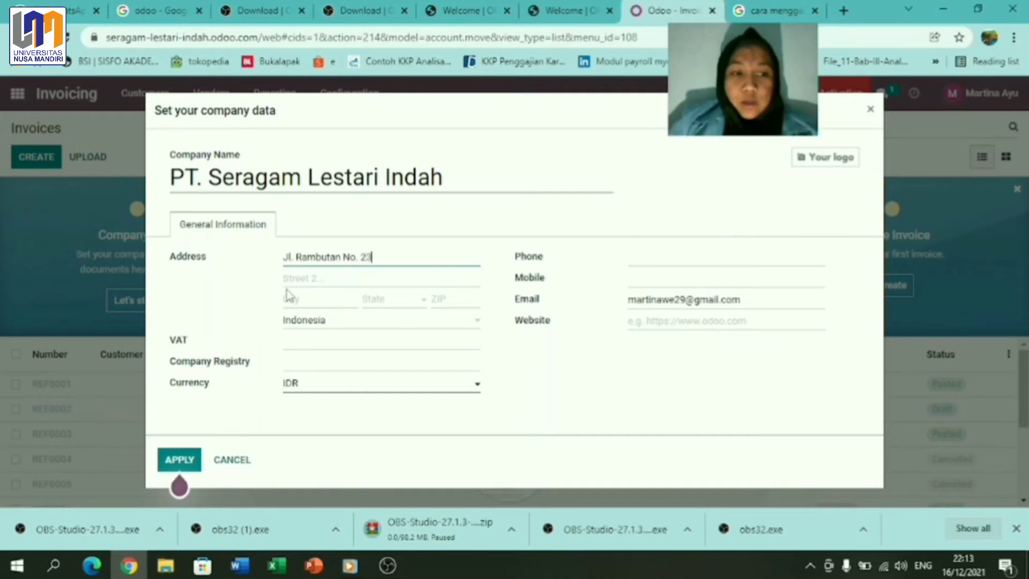
pyautogui.click(286, 301)
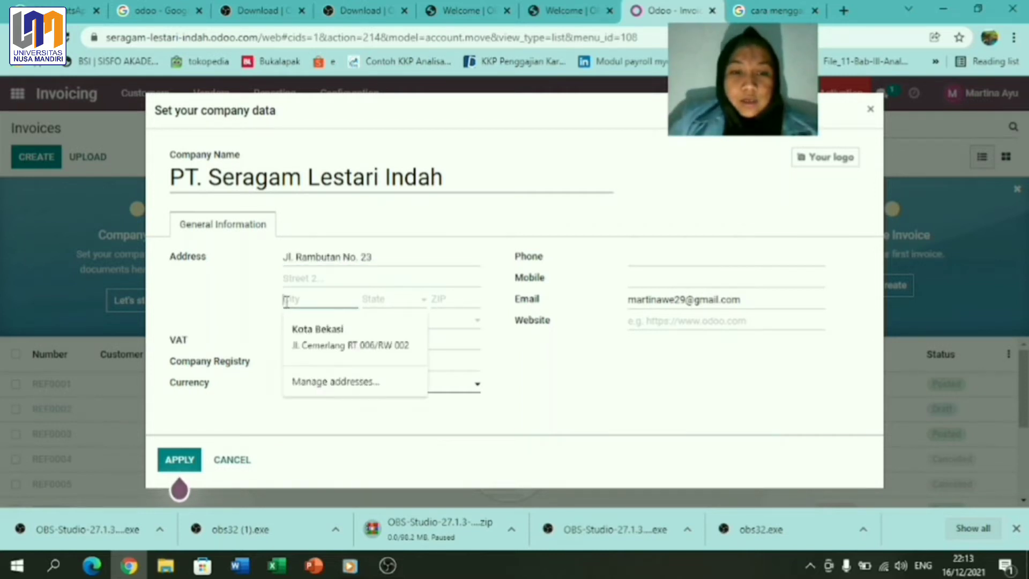
pyautogui.write('Jakarta')
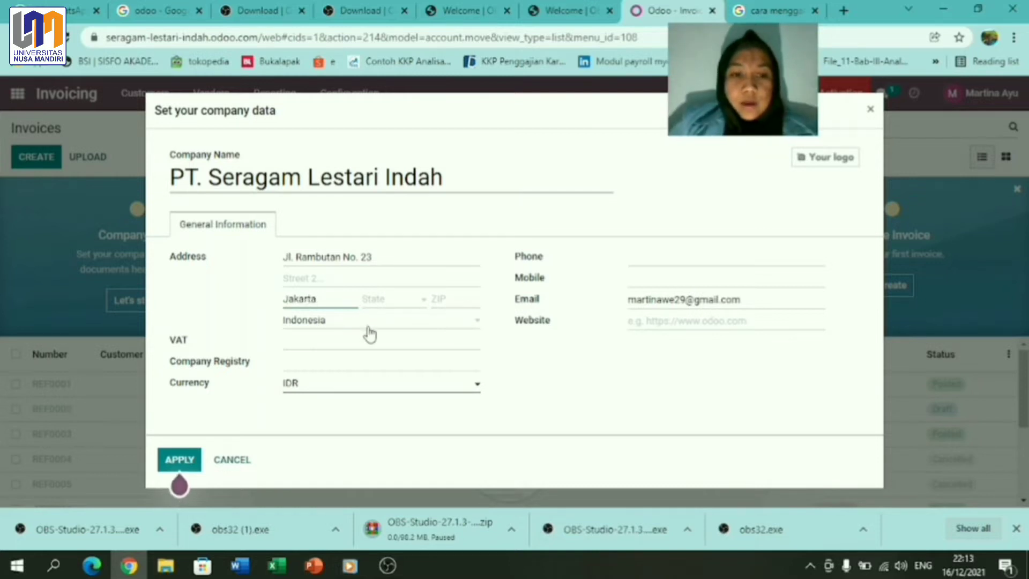
pyautogui.click(397, 304)
pyautogui.click(398, 304)
pyautogui.click(398, 304)
pyautogui.write('jaka')
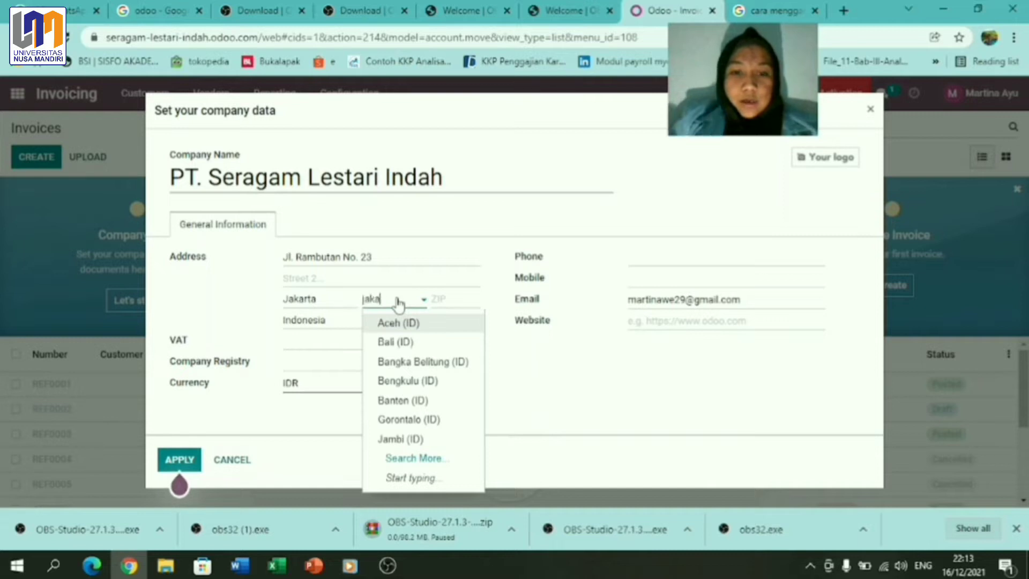
pyautogui.click(399, 323)
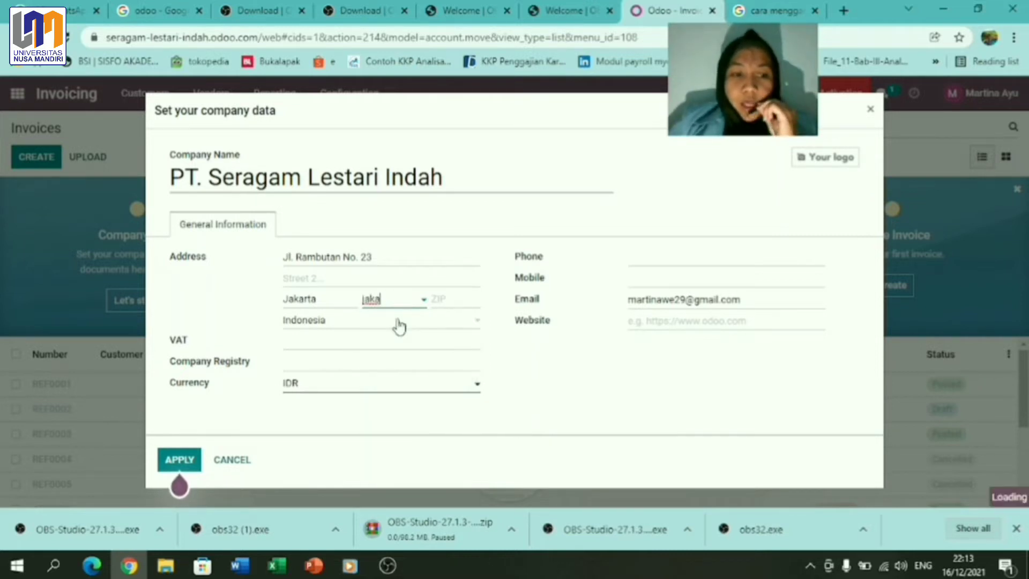
pyautogui.click(444, 303)
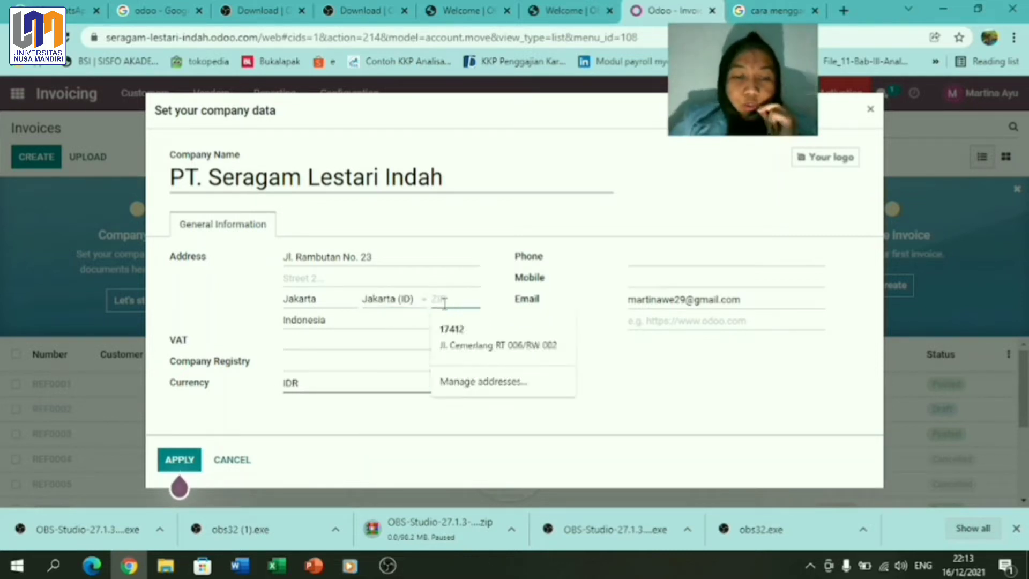
pyautogui.write('17414')
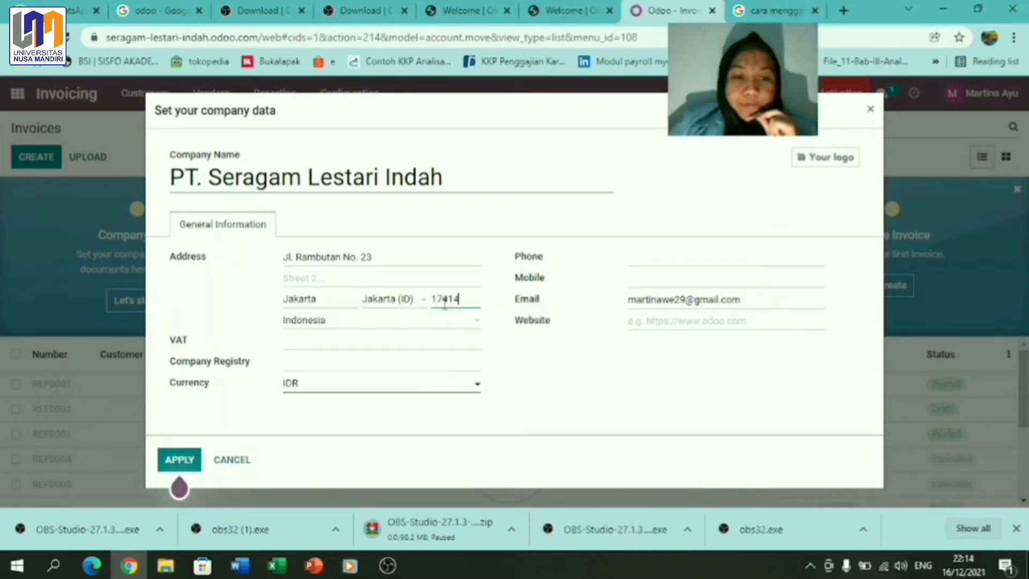
pyautogui.click(302, 344)
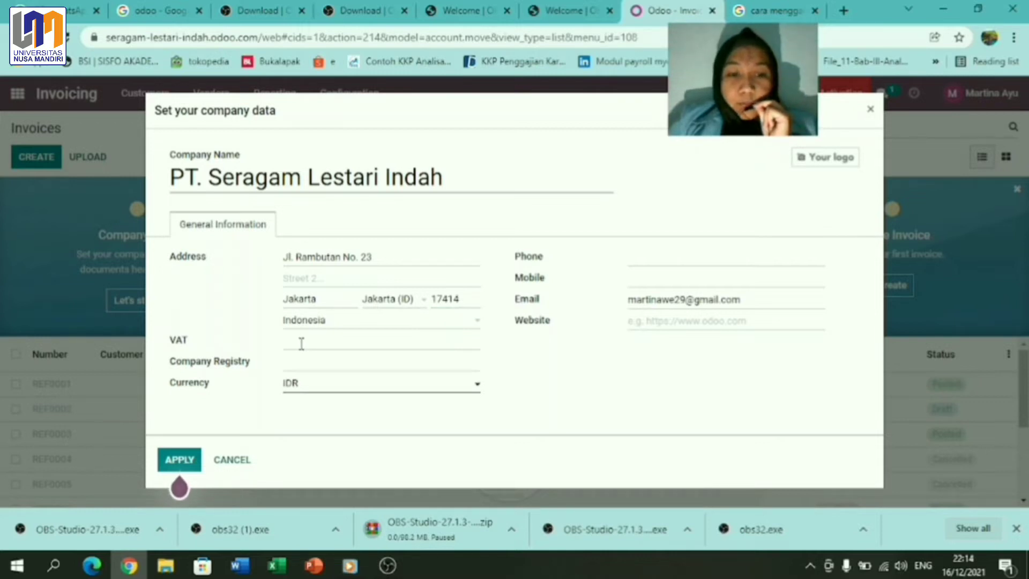
pyautogui.click(298, 390)
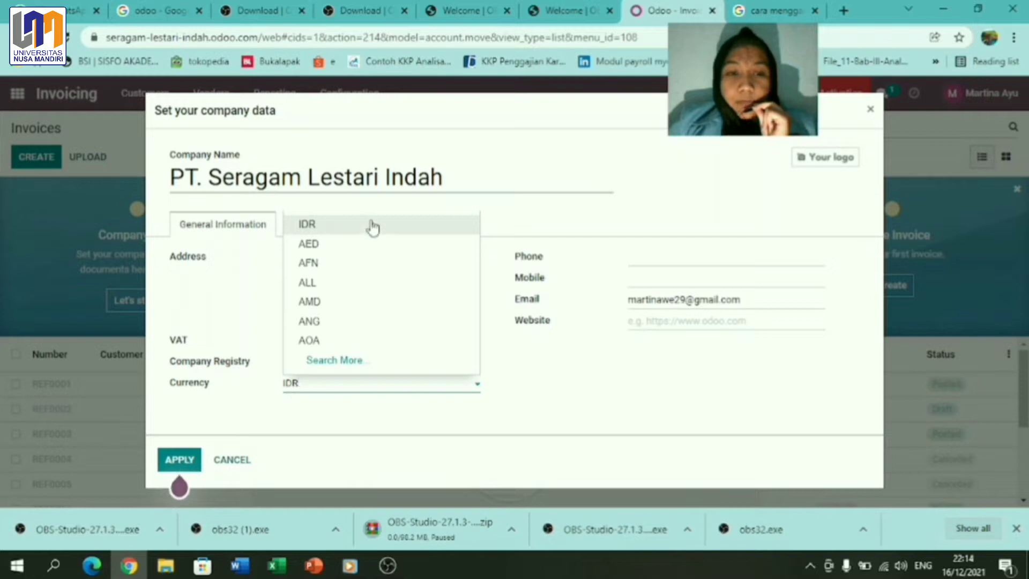
pyautogui.click(373, 228)
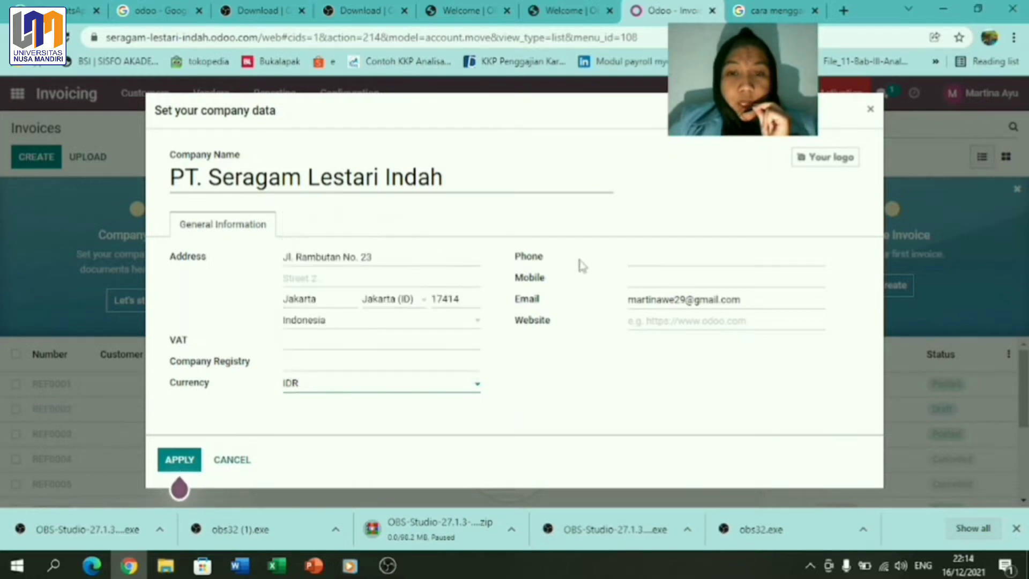
pyautogui.click(631, 257)
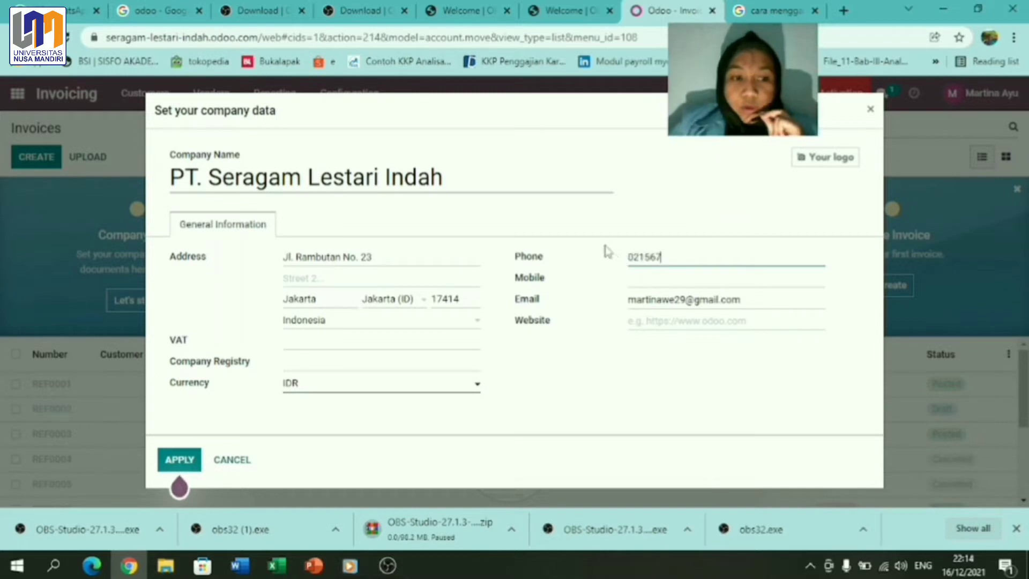
pyautogui.click(687, 298)
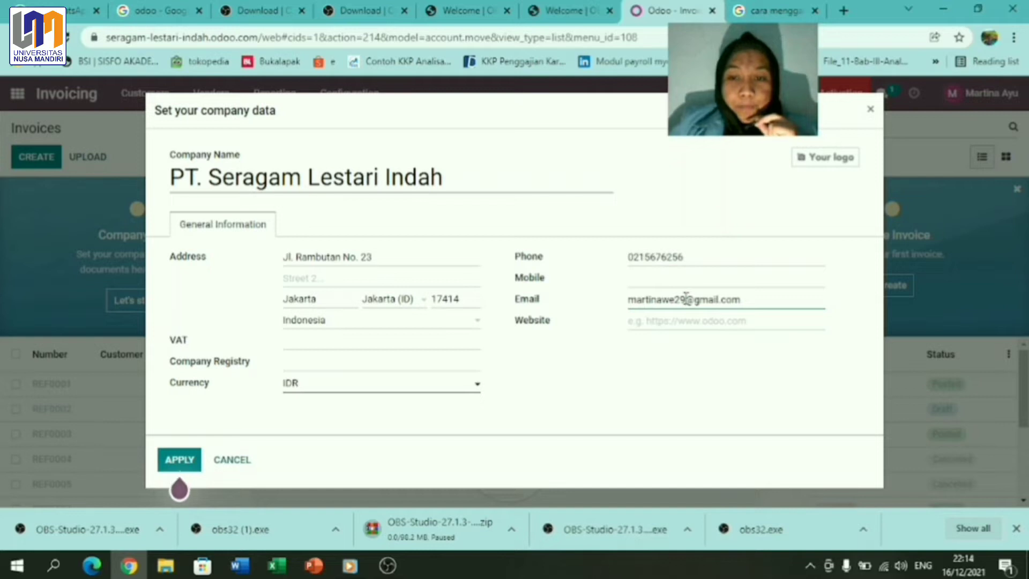
pyautogui.press('BackSpace')
pyautogui.press('BackSpace')
pyautogui.press('BackSpace')
pyautogui.press('BackSpace')
pyautogui.press('BackSpace')
pyautogui.press('BackSpace')
pyautogui.press('BackSpace')
pyautogui.press('BackSpace')
pyautogui.press('BackSpace')
pyautogui.press('BackSpace')
pyautogui.press('BackSpace')
pyautogui.click(661, 323)
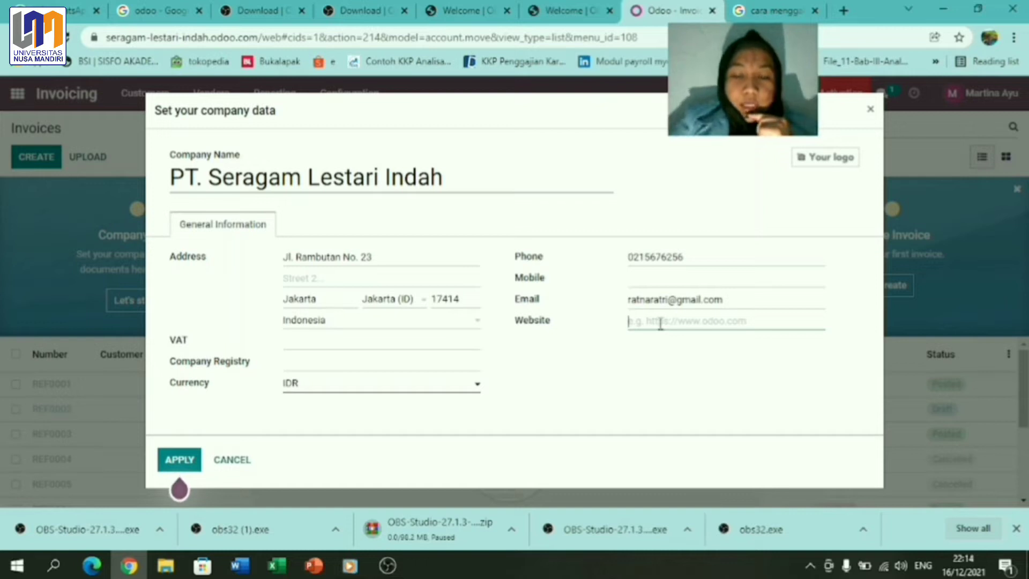
pyautogui.write('www.seragamlestariindah.com')
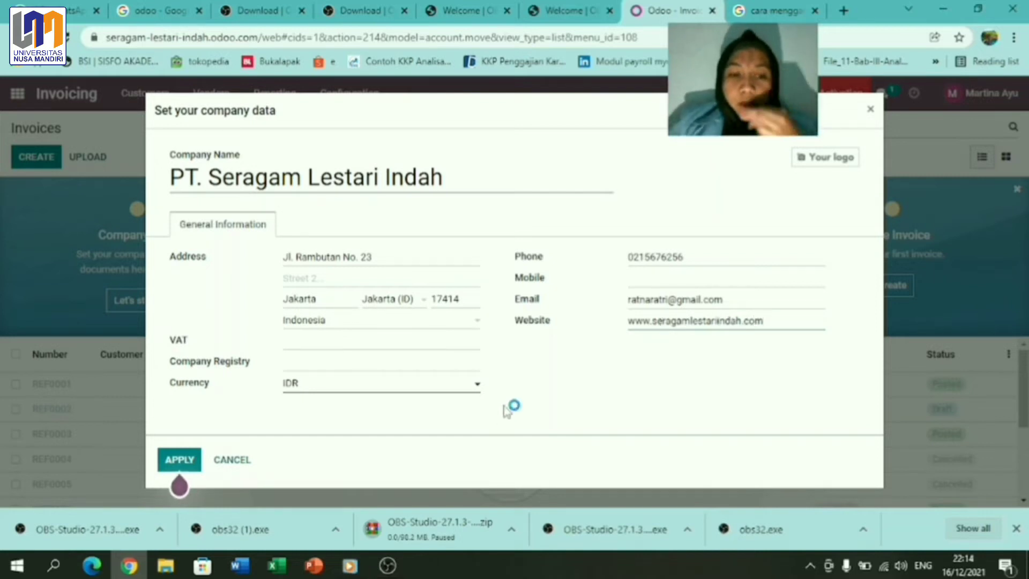
pyautogui.click(173, 464)
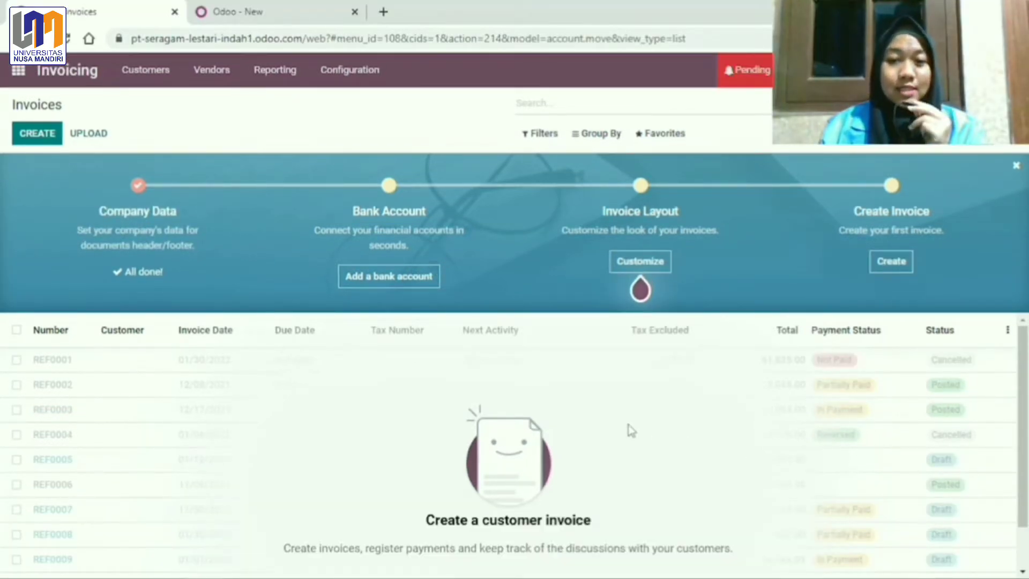
# Step: Paste the account number and create the new bank Bank BTN for the company account
pyautogui.click(402, 282)
pyautogui.hotkey('ctrl', 'v')
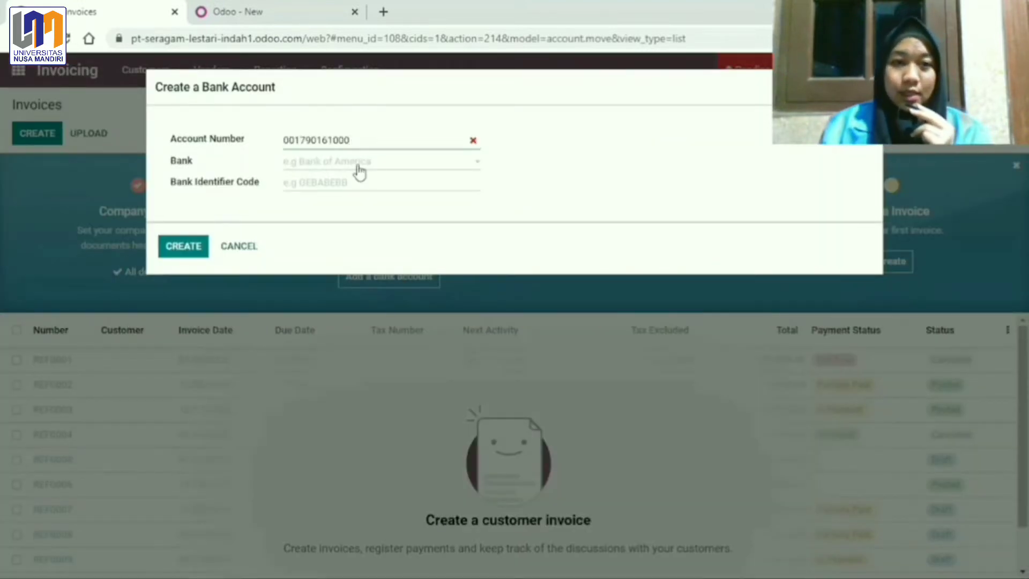
pyautogui.click(359, 173)
pyautogui.write('b')
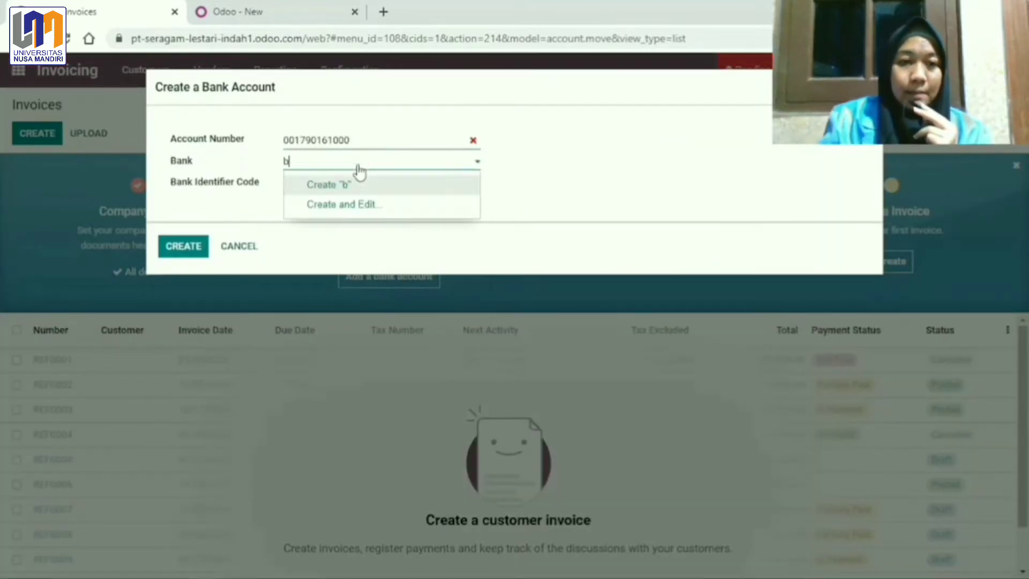
pyautogui.press('BackSpace')
pyautogui.write('Bank ')
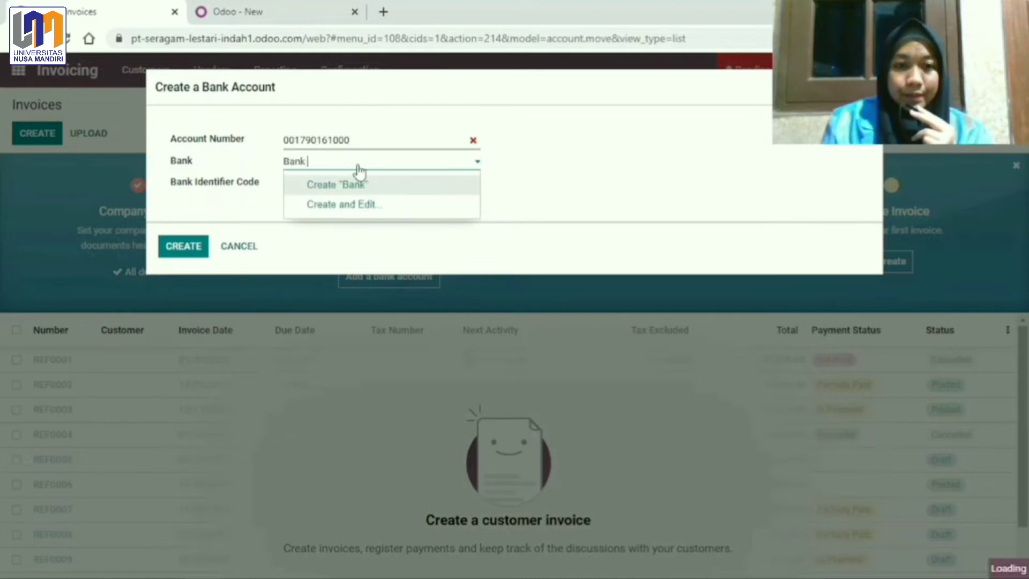
pyautogui.write('BTN')
pyautogui.press('Tab')
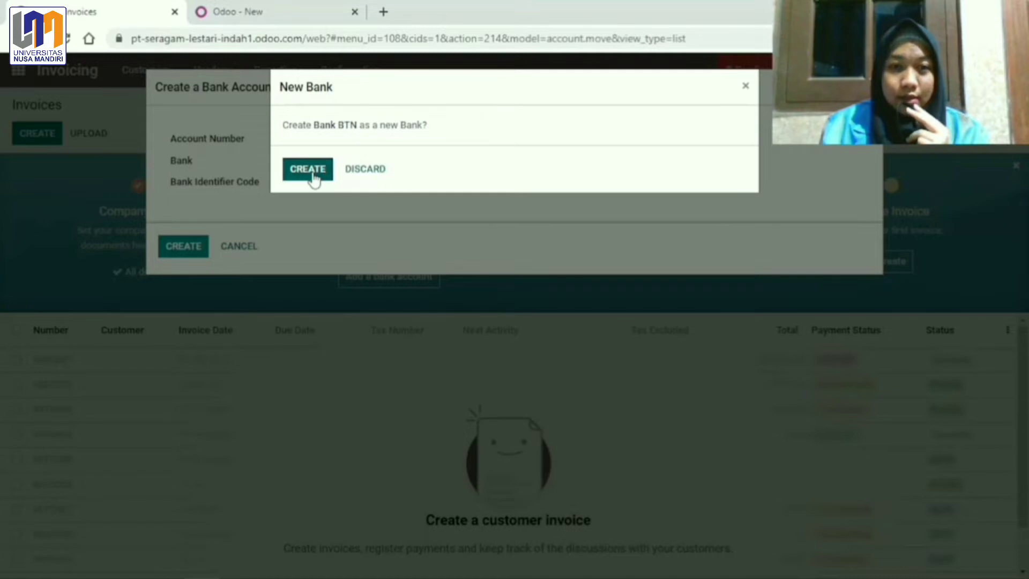
pyautogui.click(313, 178)
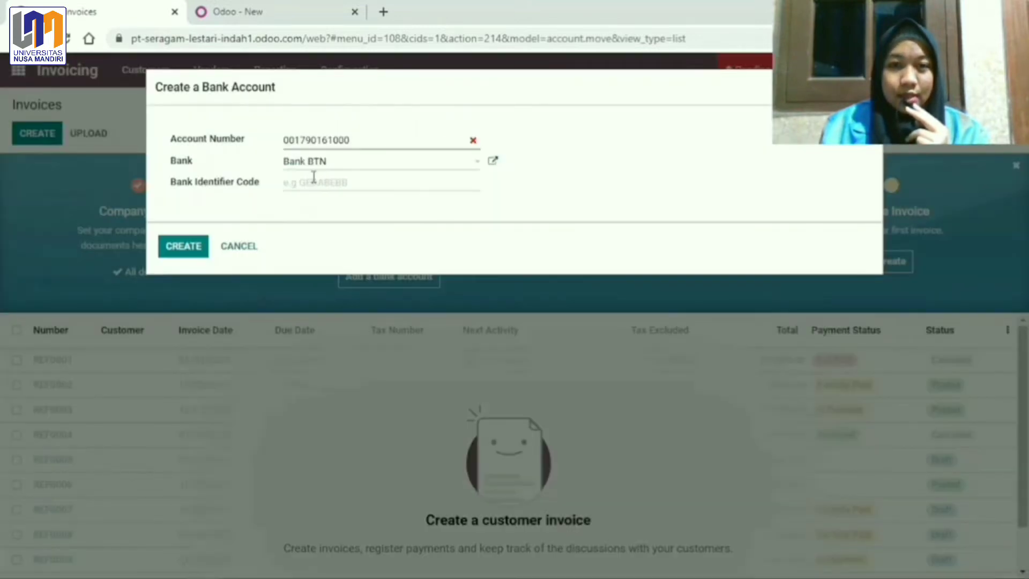
# Step: Enter bank identifier code 451 and save the bank account
pyautogui.click(309, 187)
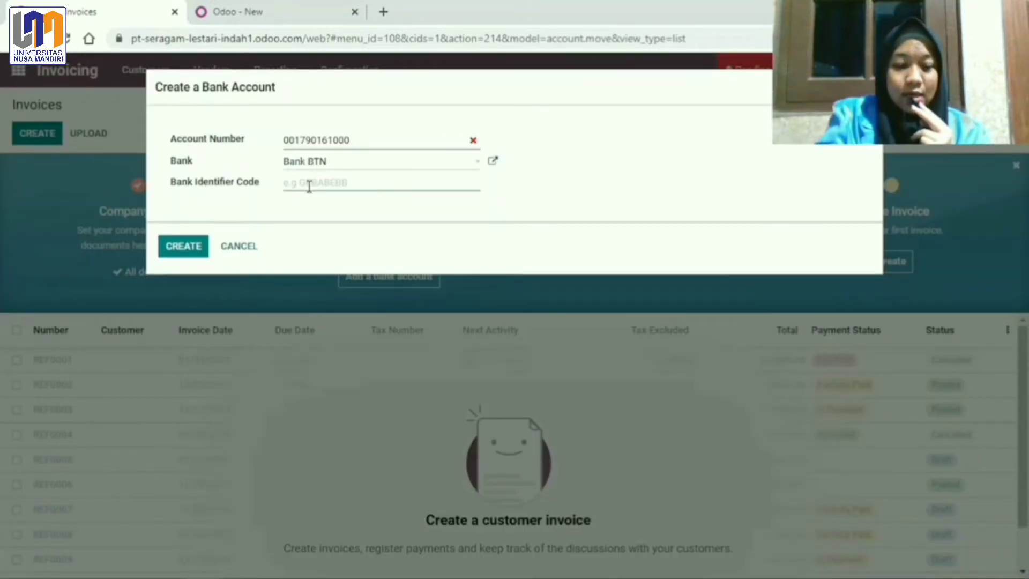
pyautogui.write('45')
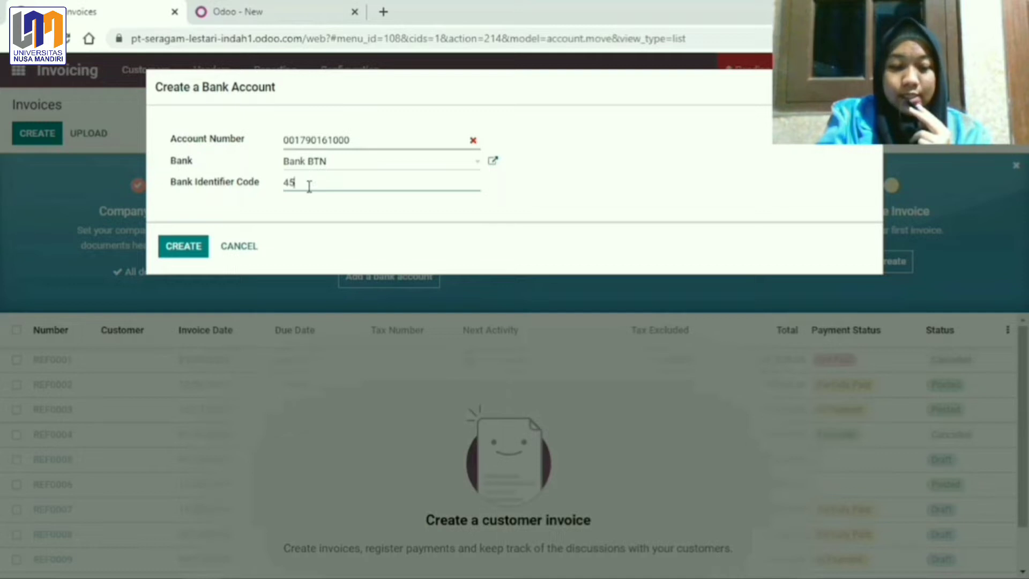
pyautogui.write('1')
pyautogui.click(186, 246)
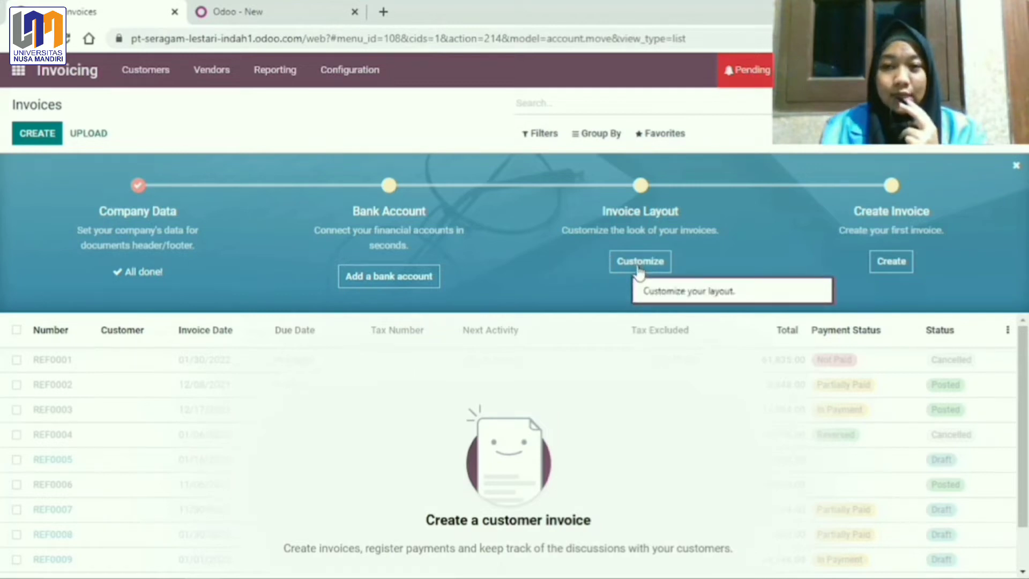
pyautogui.click(639, 263)
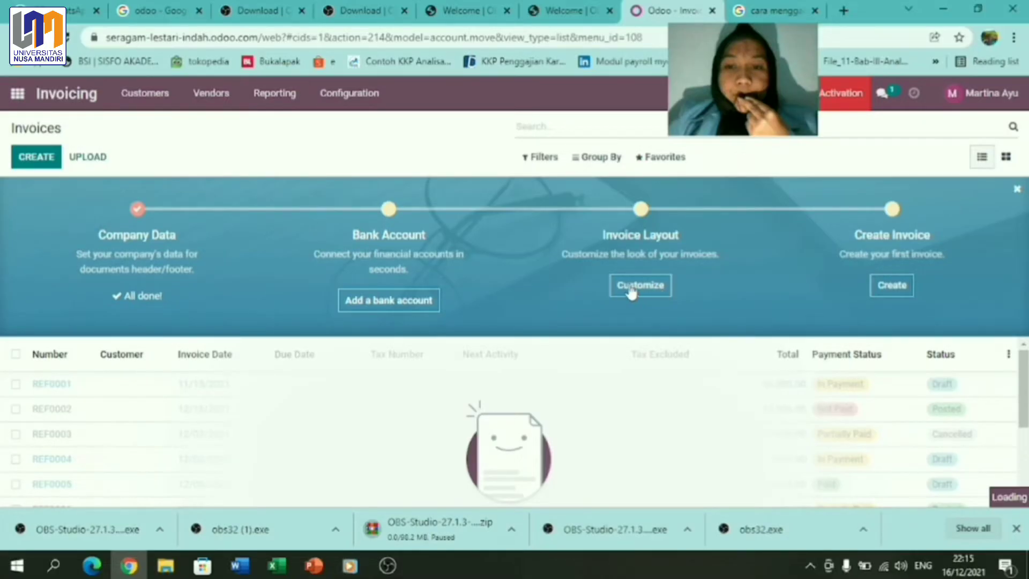
# Step: Choose the Bold document layout with a Geometric background
pyautogui.click(627, 287)
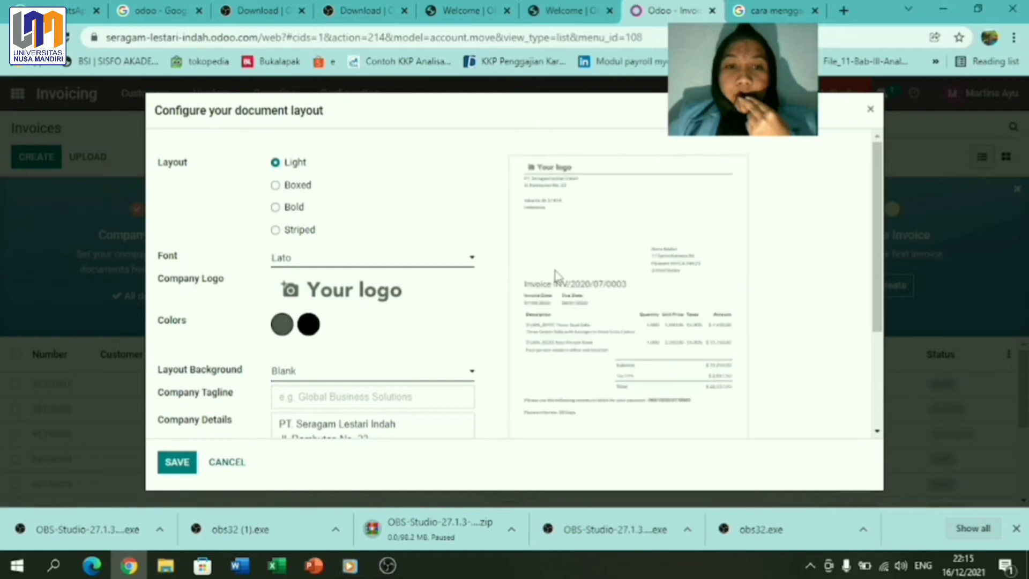
pyautogui.click(294, 209)
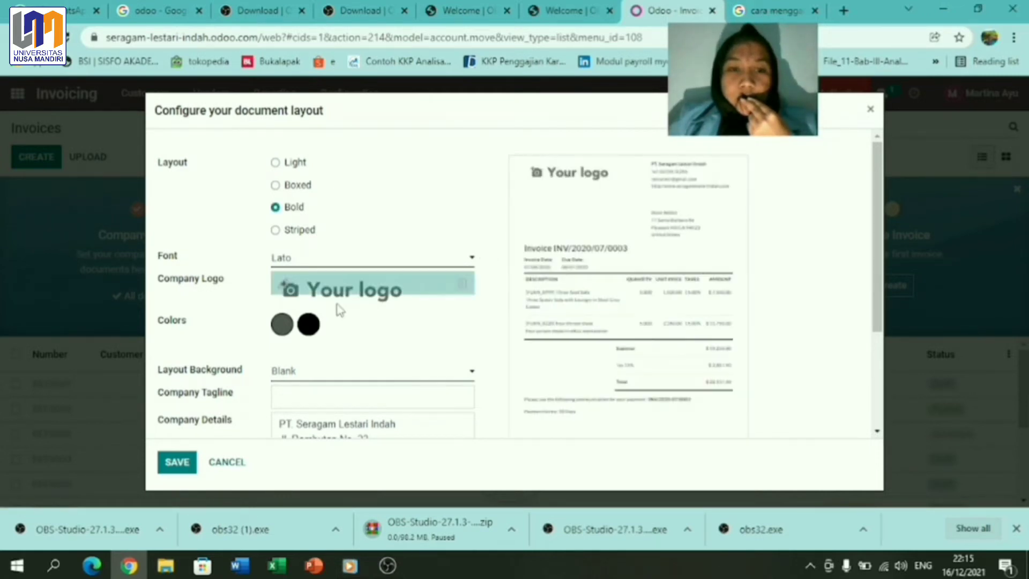
pyautogui.click(318, 380)
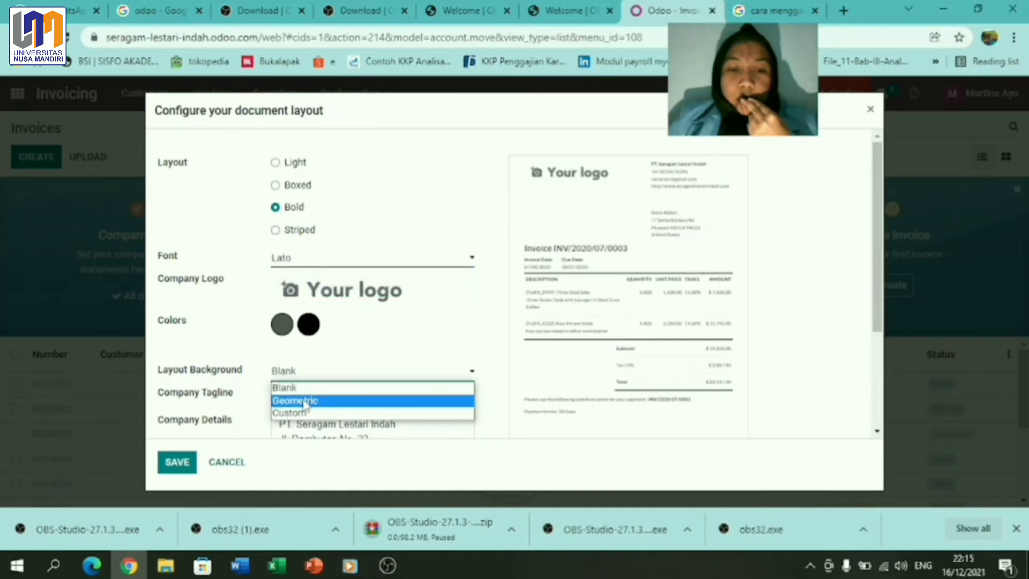
pyautogui.click(302, 403)
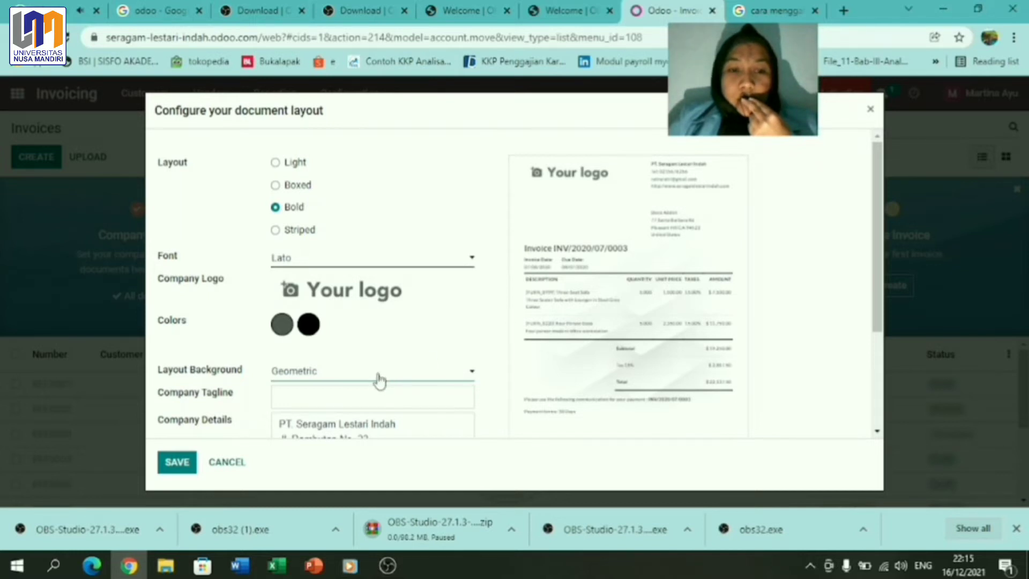
# Step: Add the tagline 'For Your Best Solution', keep A4 paper format, and save the layout
pyautogui.click(325, 401)
pyautogui.write('Por You')
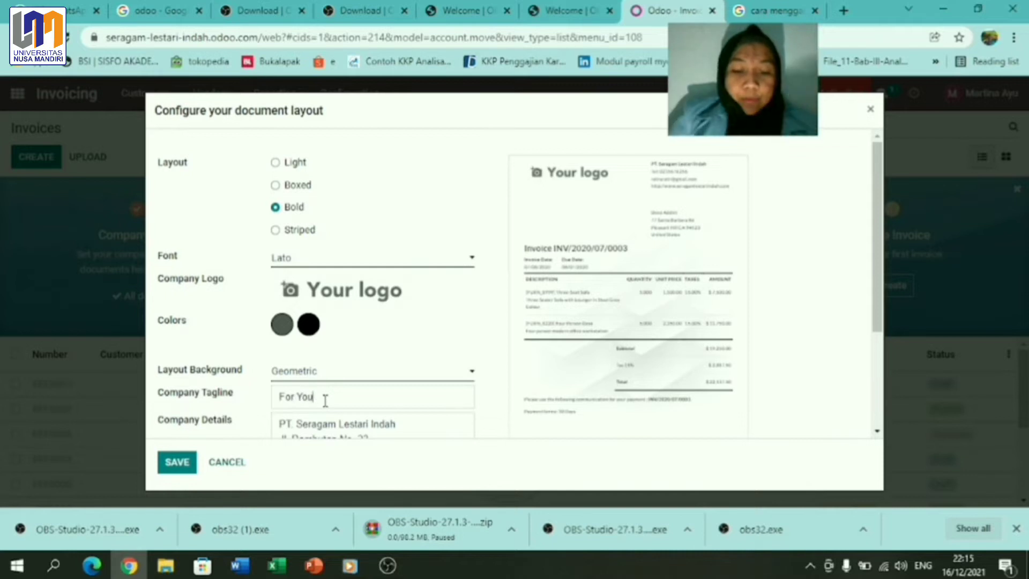
pyautogui.write('r Best Solution')
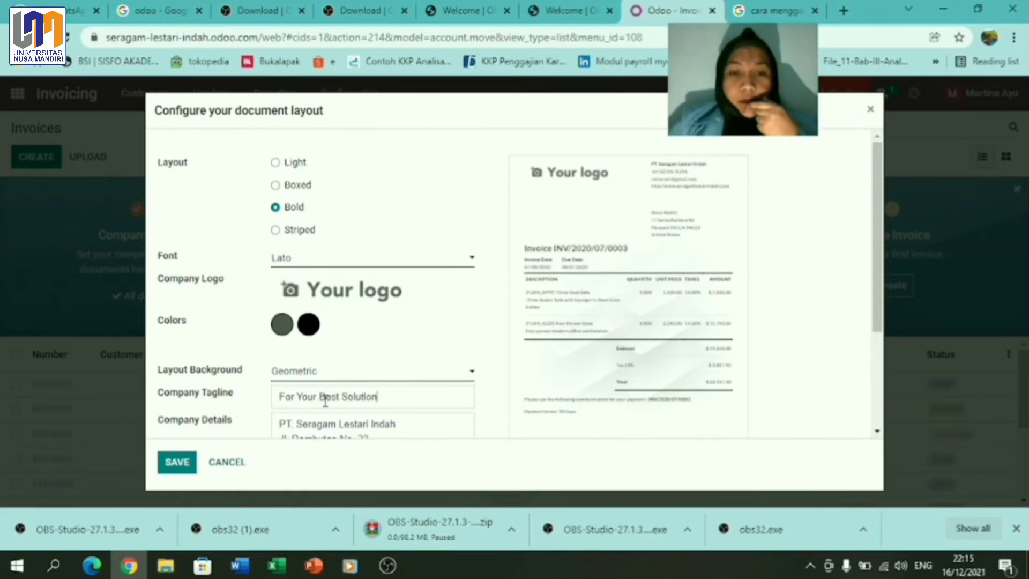
pyautogui.moveTo(877, 248); pyautogui.dragTo(885, 349)
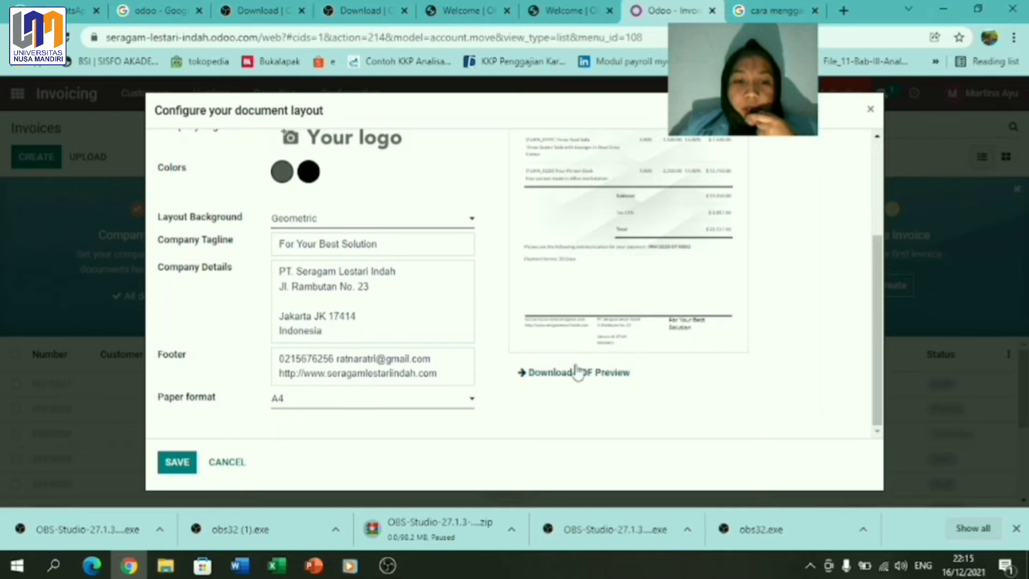
pyautogui.click(372, 407)
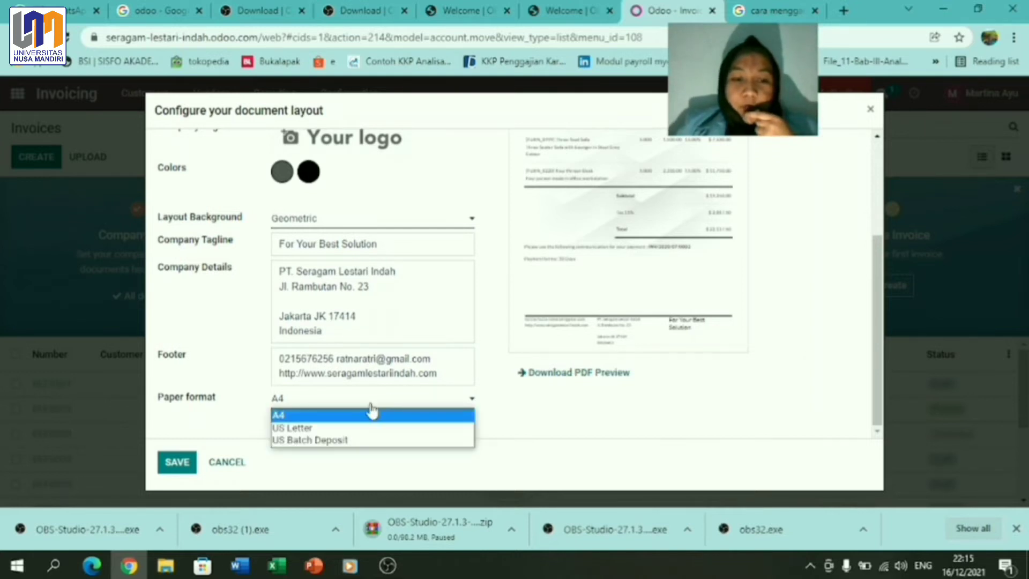
pyautogui.click(322, 416)
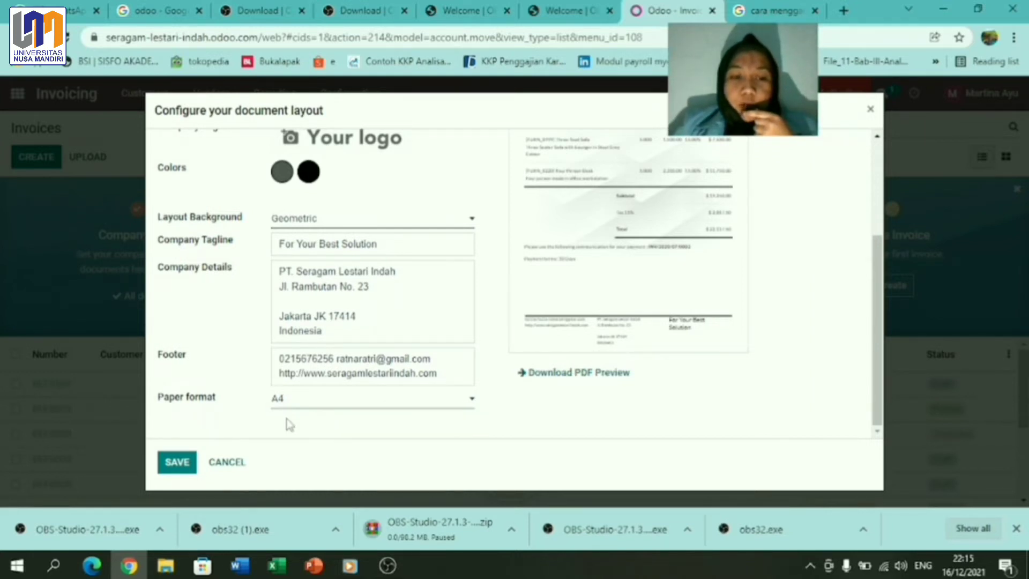
pyautogui.click(182, 464)
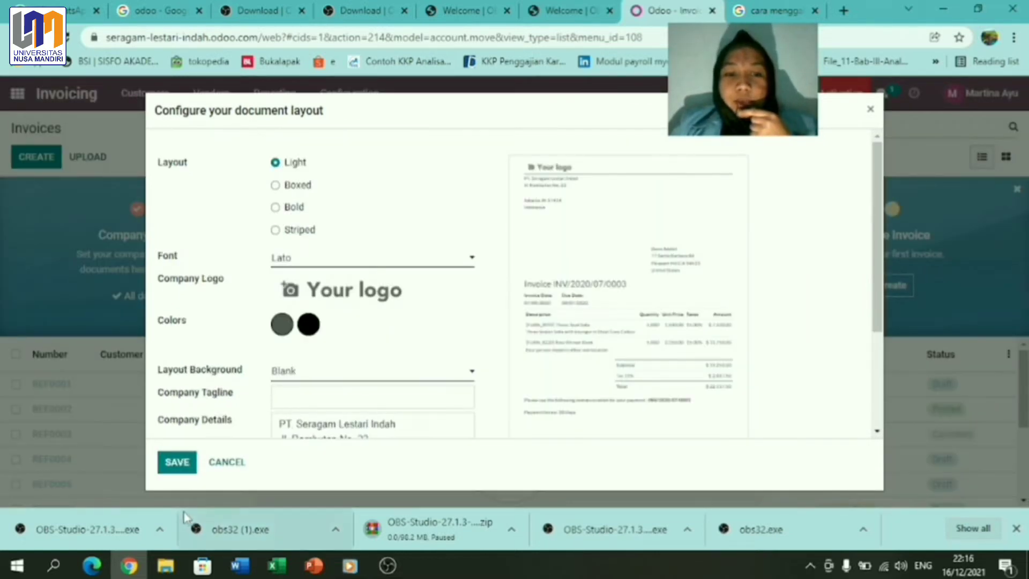
pyautogui.click(186, 469)
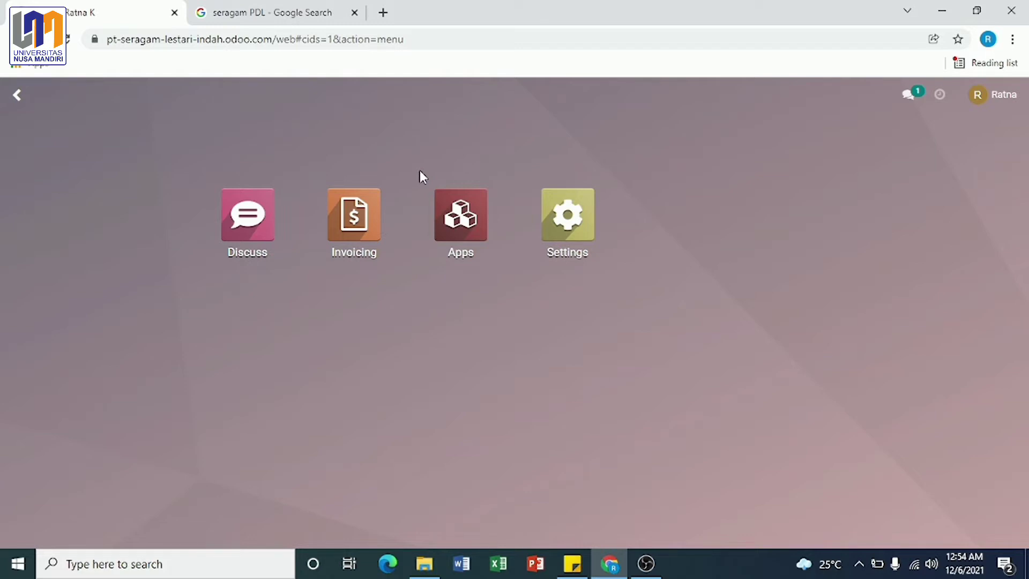
# Step: Open the Invoicing app's Customers list from the home menu
pyautogui.moveTo(455, 535)
pyautogui.click(509, 537)
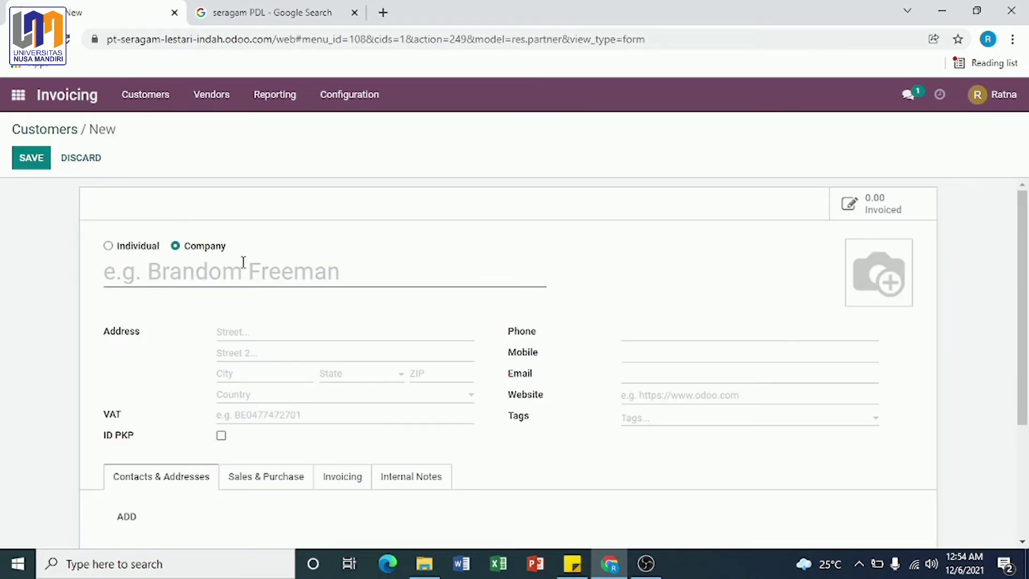
# Step: Enter company PT Security International Care at JL Salak Ringroad Utara, Medan City, Sumatra Utara
pyautogui.write('PT Sec')
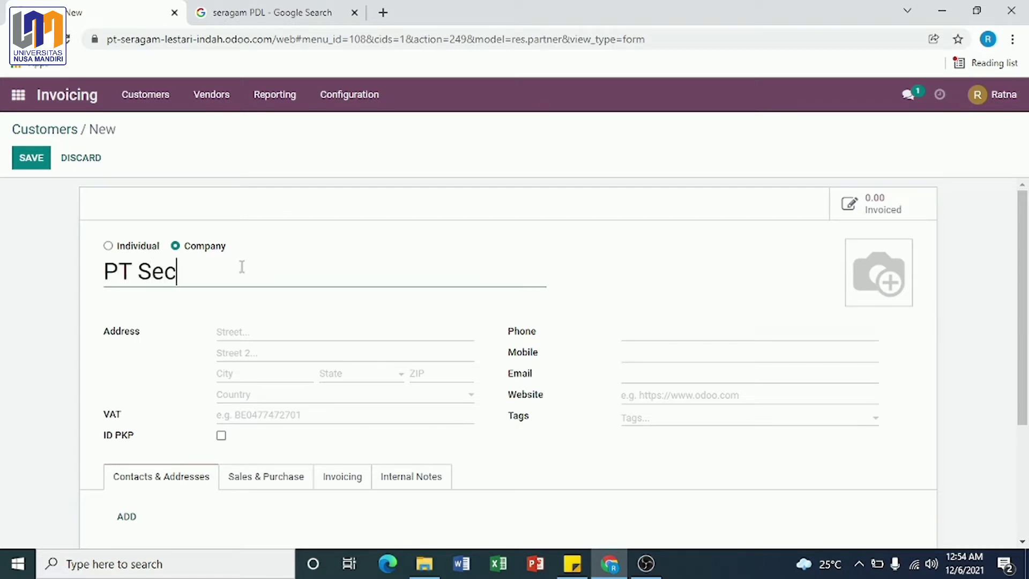
pyautogui.write('urity')
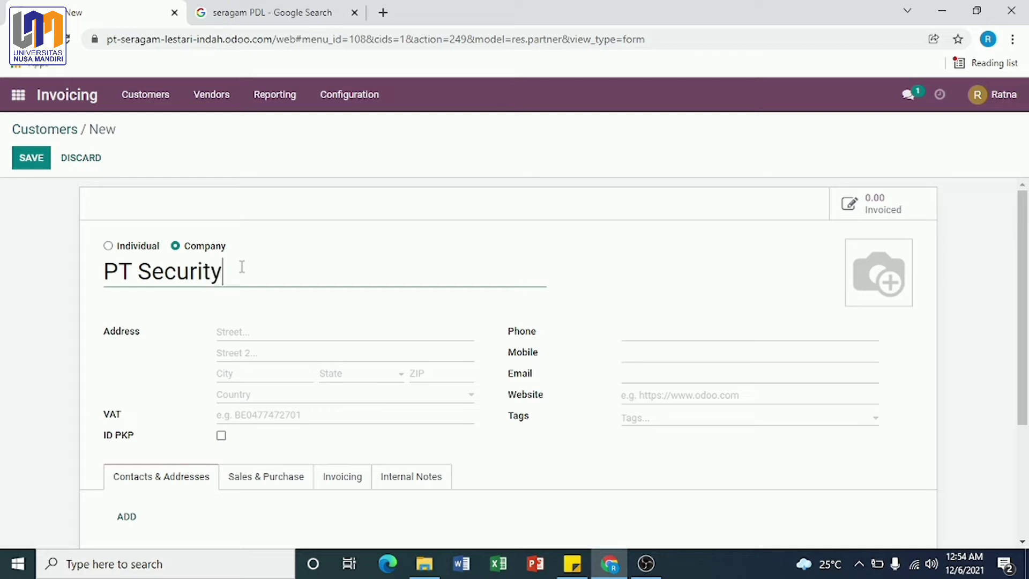
pyautogui.write(' International Care')
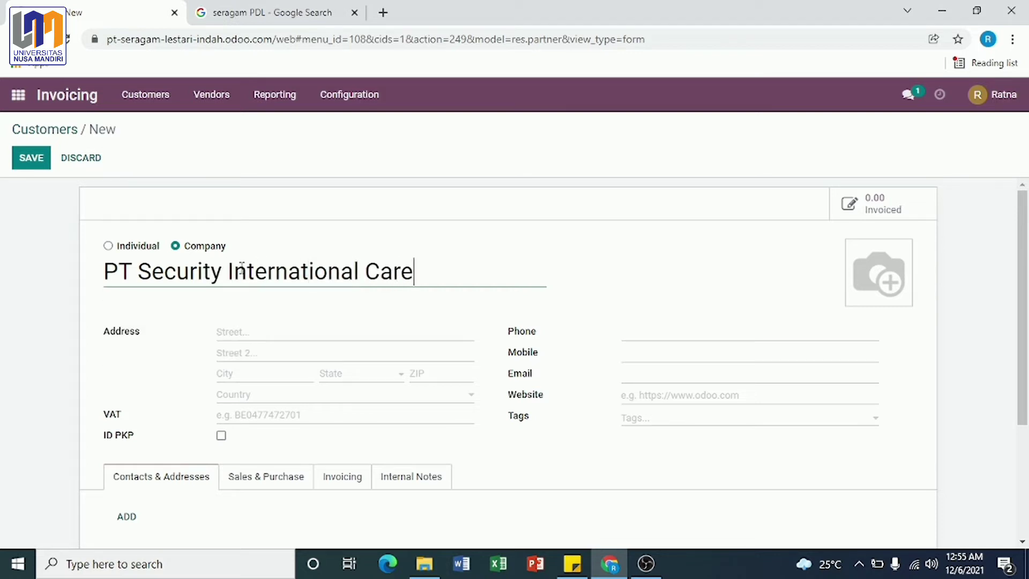
pyautogui.click(260, 332)
pyautogui.write('JL')
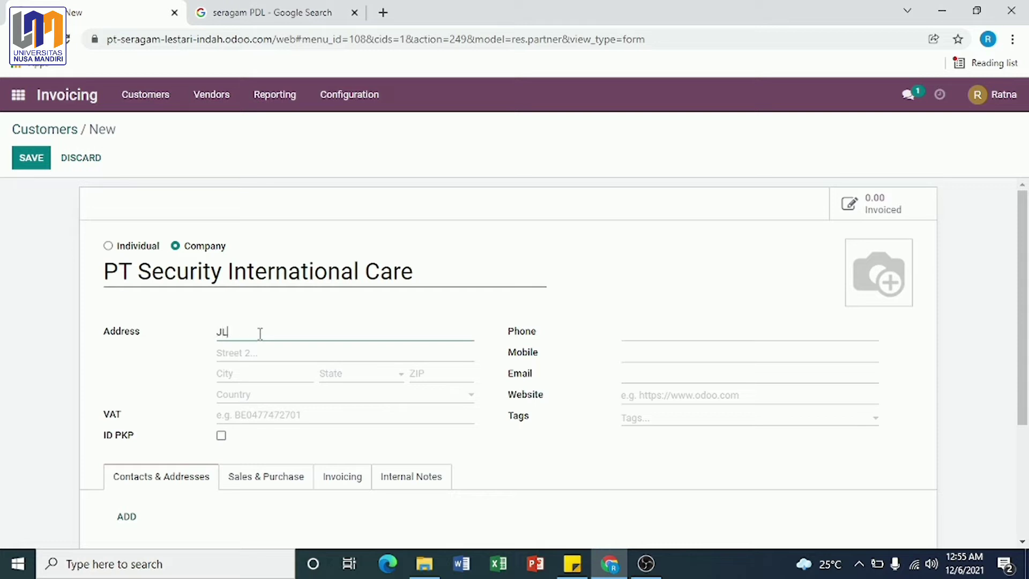
pyautogui.write(' Salak Ringroad Utara')
pyautogui.click(253, 374)
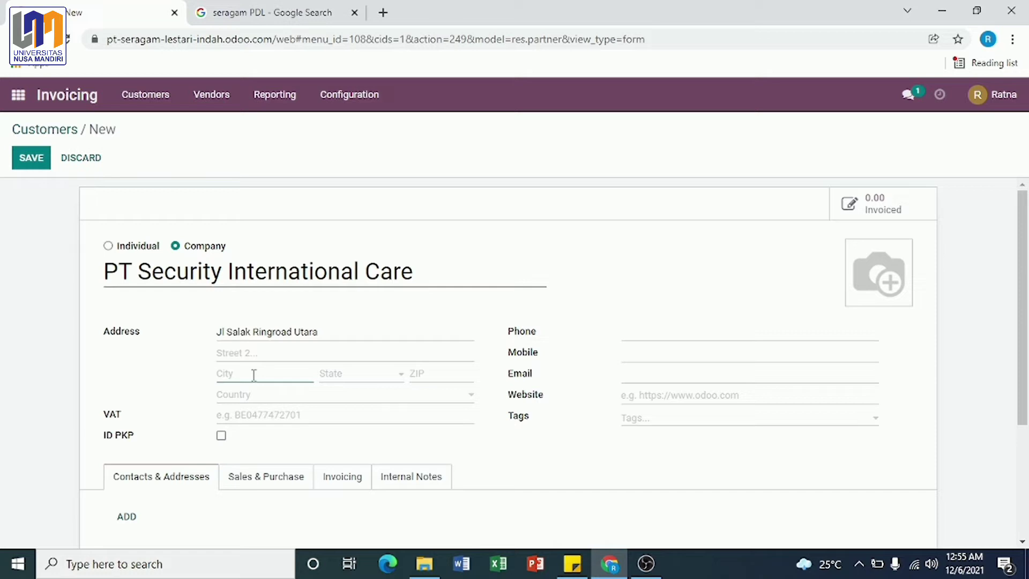
pyautogui.write('Ci')
pyautogui.press('BackSpace')
pyautogui.write('Medan City')
pyautogui.click(374, 374)
pyautogui.write('sumatera')
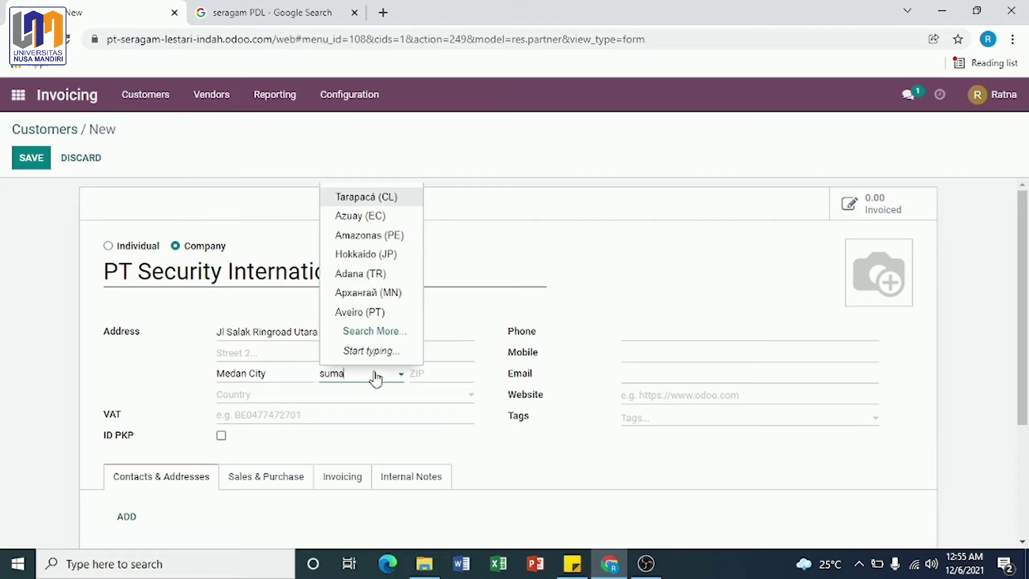
pyautogui.press('BackSpace')
pyautogui.press('BackSpace')
pyautogui.press('BackSpace')
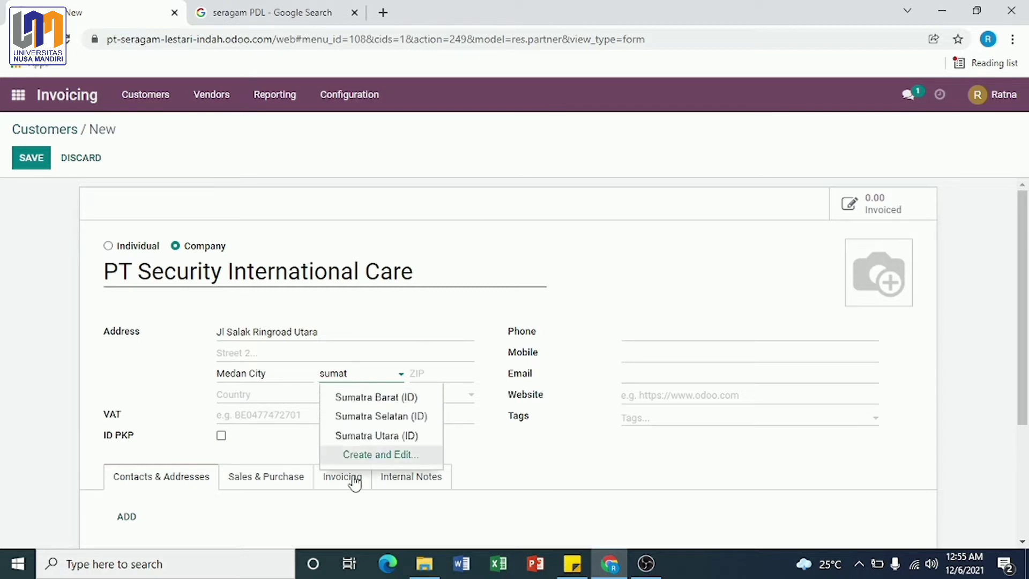
pyautogui.click(364, 437)
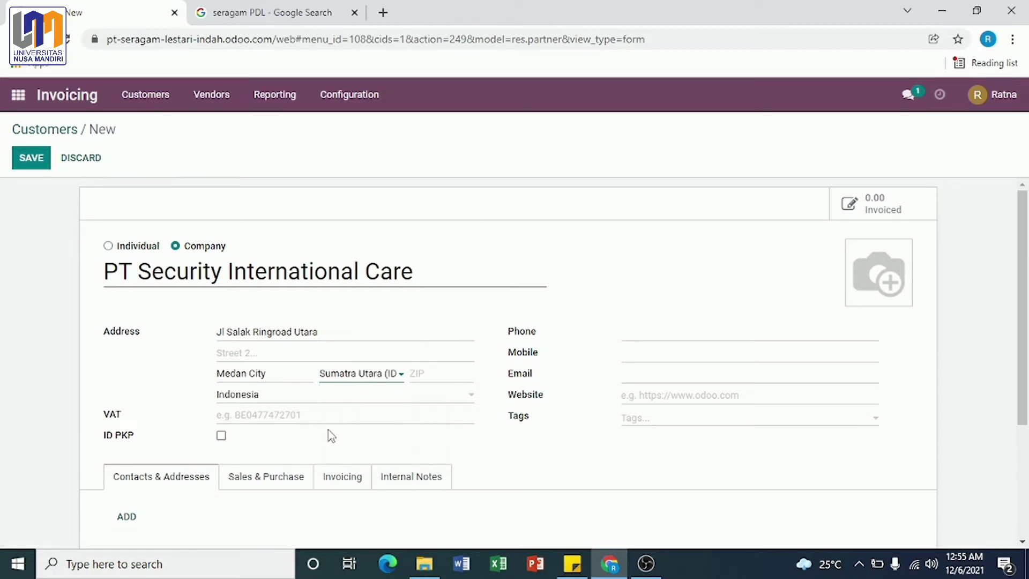
# Step: Add the customer's mobile number and e-mail, then save the record
pyautogui.click(634, 339)
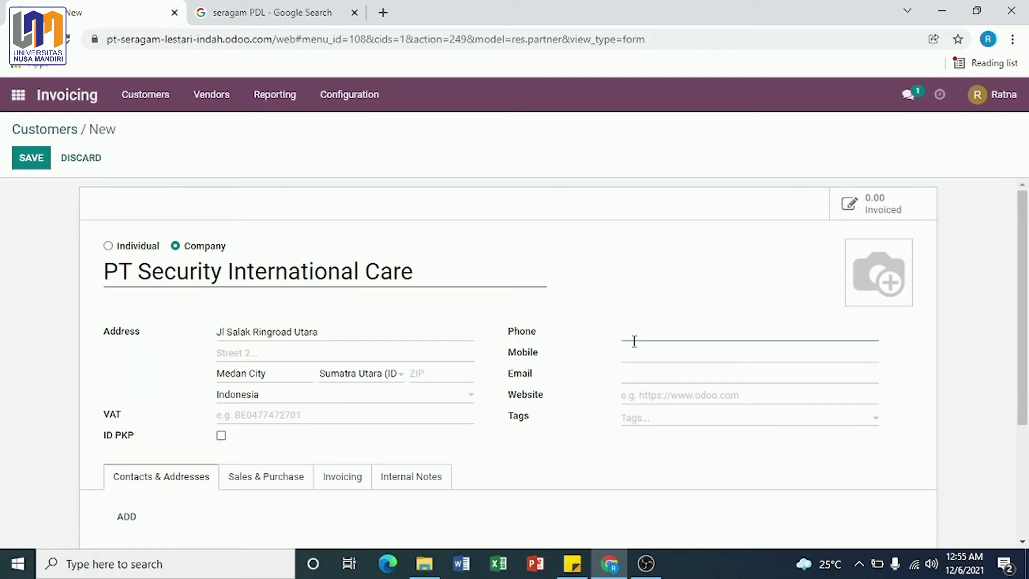
pyautogui.click(636, 354)
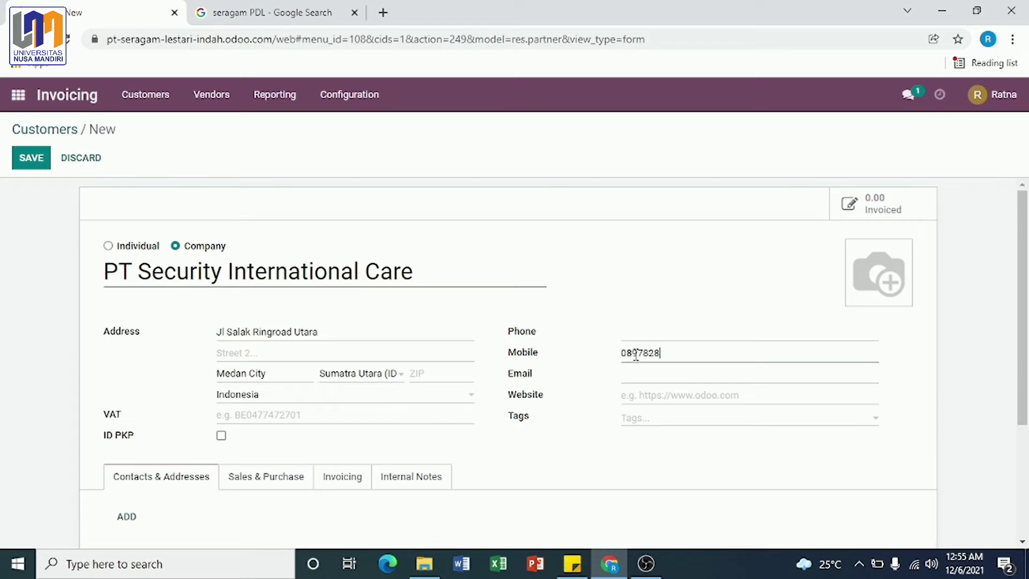
pyautogui.click(649, 376)
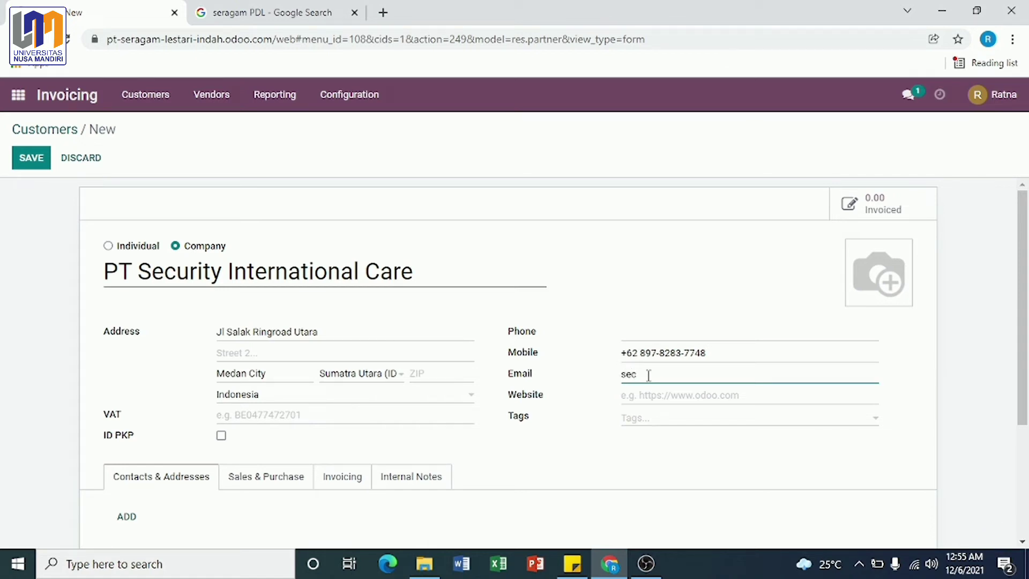
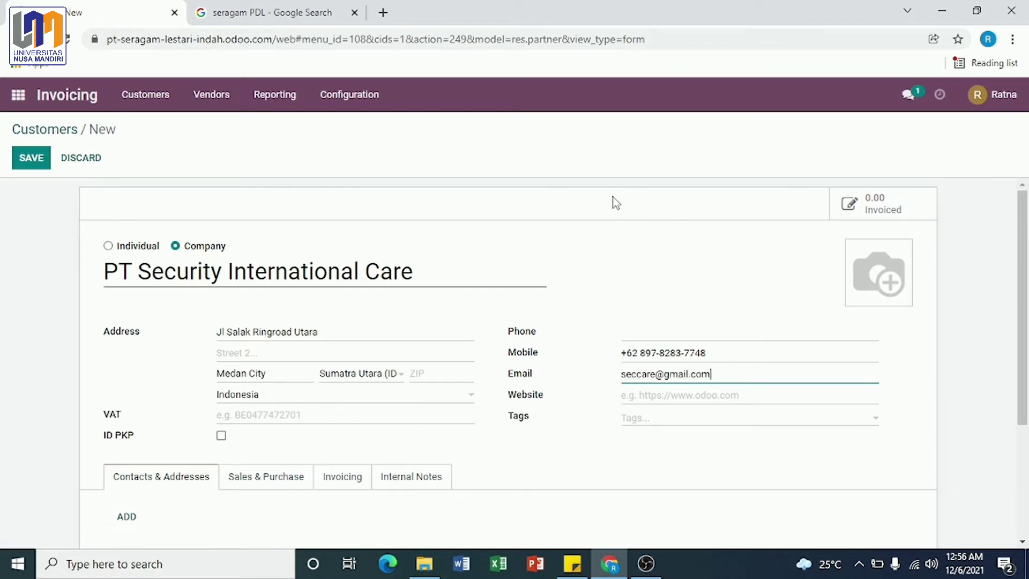
pyautogui.click(33, 160)
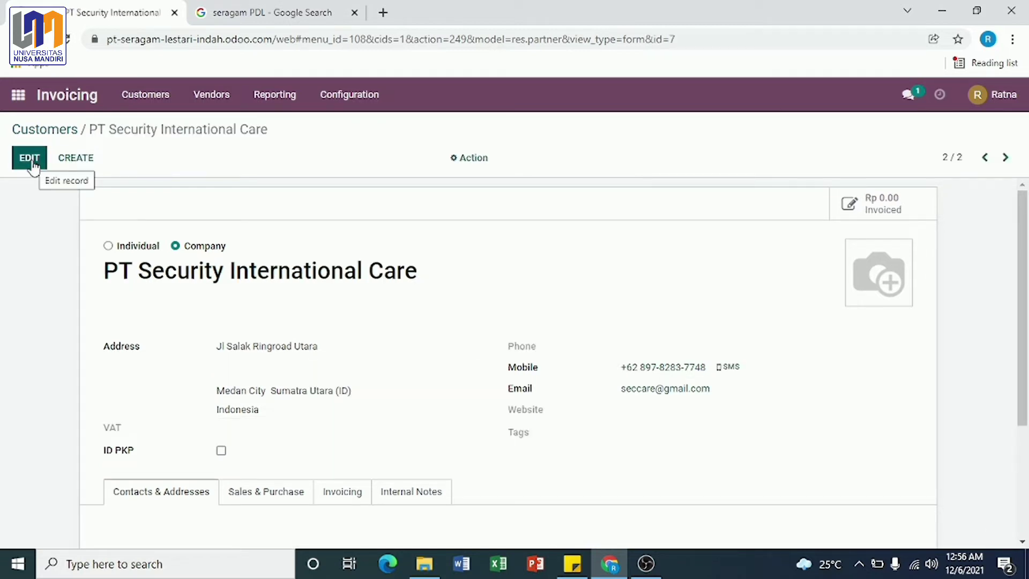
pyautogui.click(72, 163)
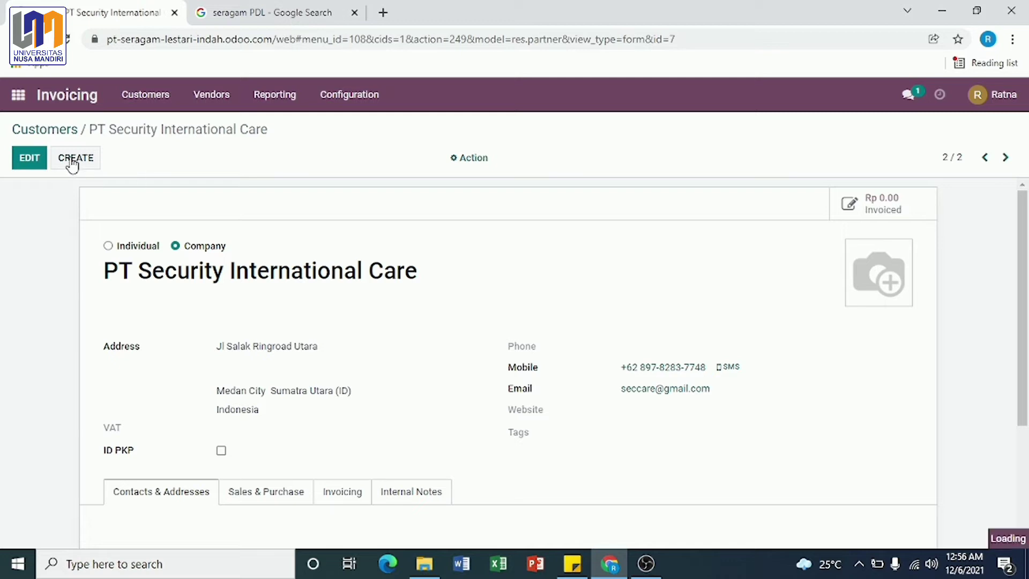
# Step: Enter company PT Jayadi Utama Secure at JL Ringroad Selatan, Stabat, Sumatra Utara
pyautogui.click(199, 274)
pyautogui.write('P')
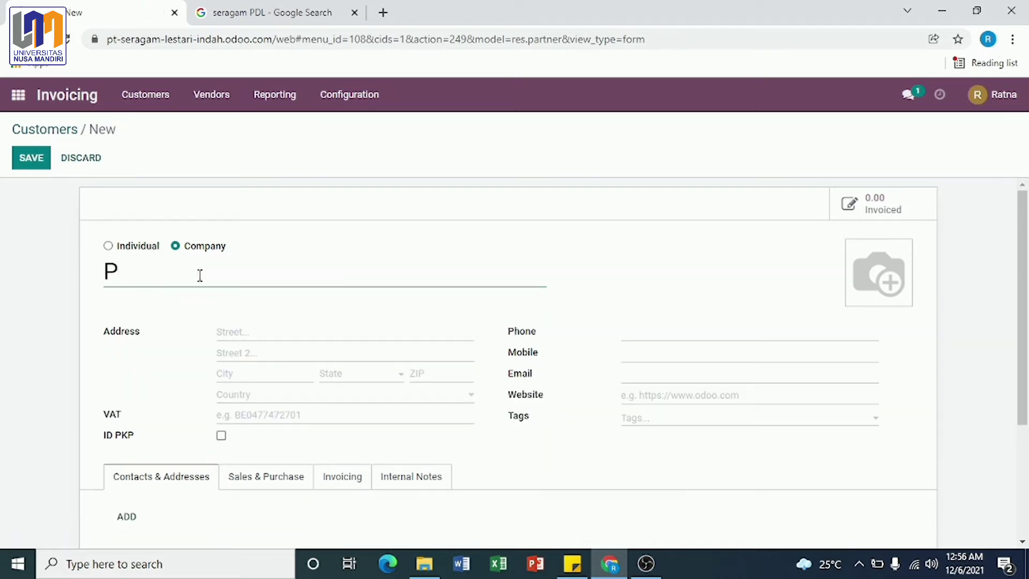
pyautogui.write('T Jayadi Utama ')
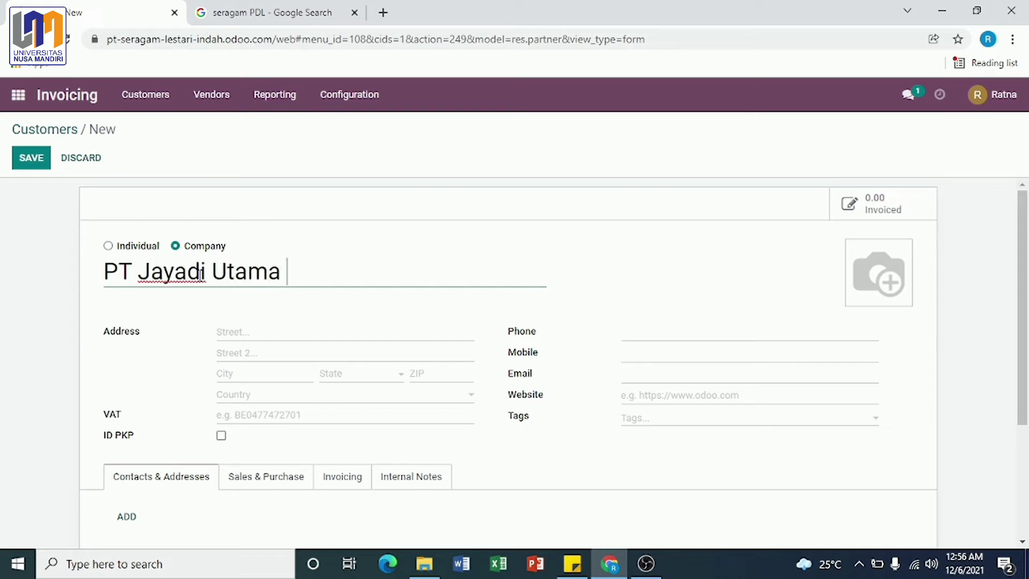
pyautogui.write('Secure')
pyautogui.click(243, 331)
pyautogui.write('JL Ringroad ')
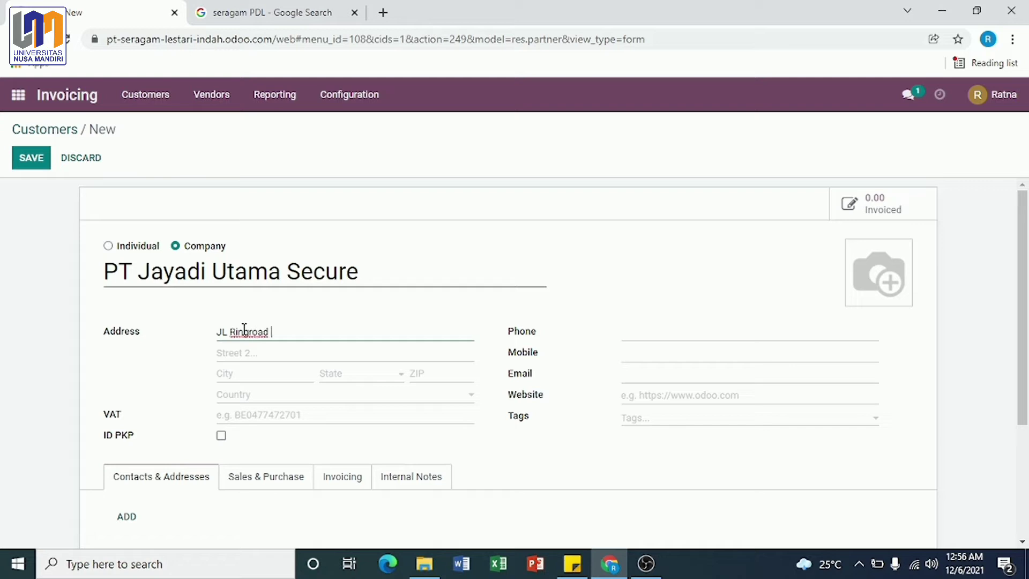
pyautogui.write('Selatan')
pyautogui.click(253, 375)
pyautogui.write('staba')
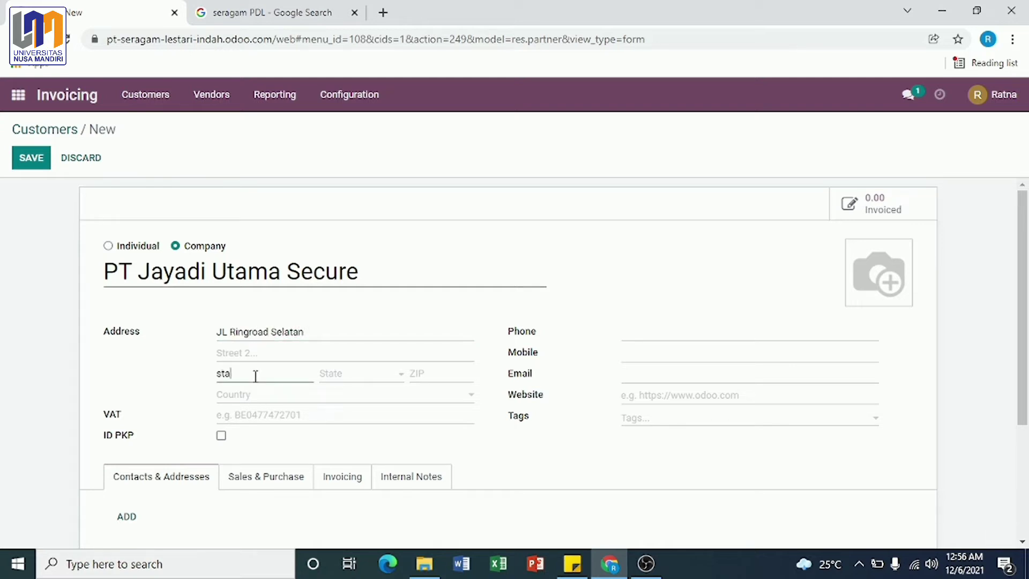
pyautogui.press('BackSpace')
pyautogui.press('BackSpace')
pyautogui.press('BackSpace')
pyautogui.press('BackSpace')
pyautogui.press('BackSpace')
pyautogui.write('Stabat')
pyautogui.click(356, 373)
pyautogui.write('sumatra')
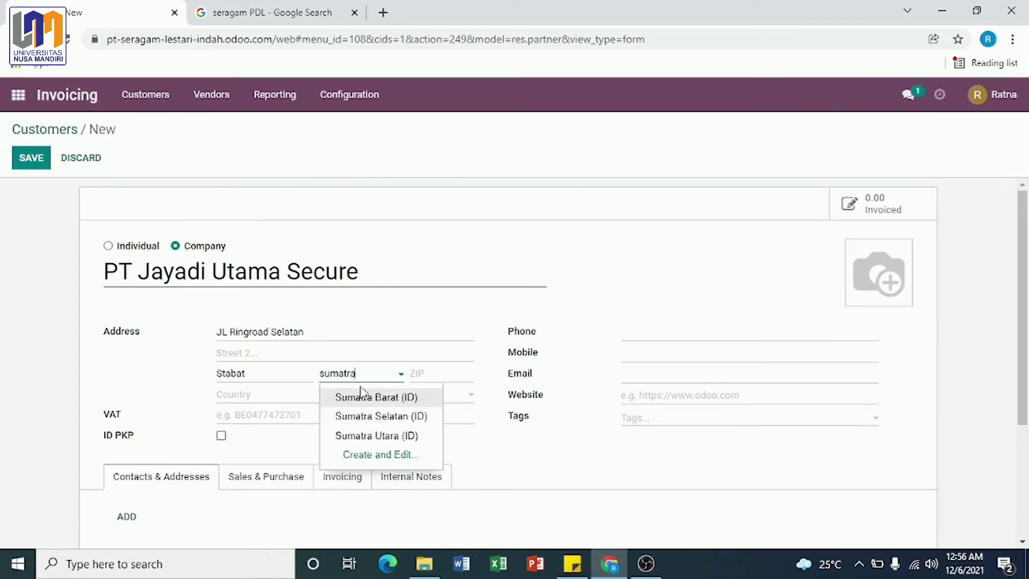
pyautogui.click(374, 434)
# Step: Fill in its mobile number and e-mail, then save the customer
pyautogui.click(635, 358)
pyautogui.click(628, 379)
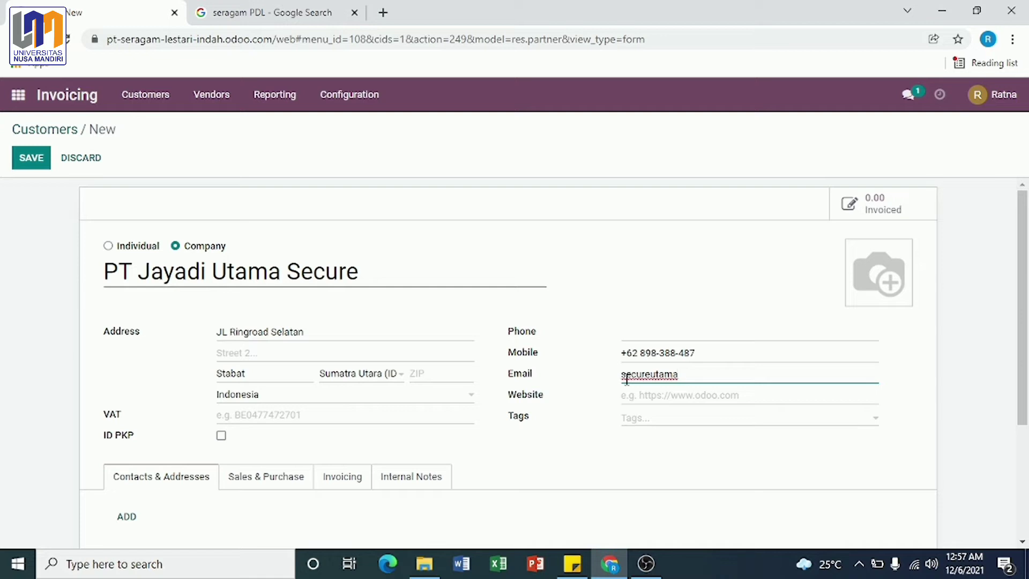
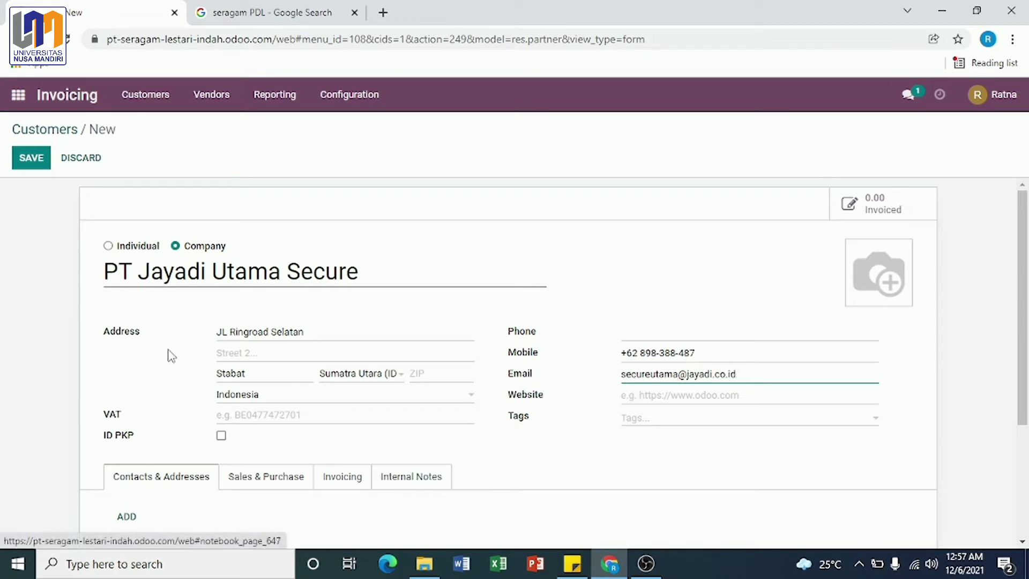
pyautogui.click(35, 161)
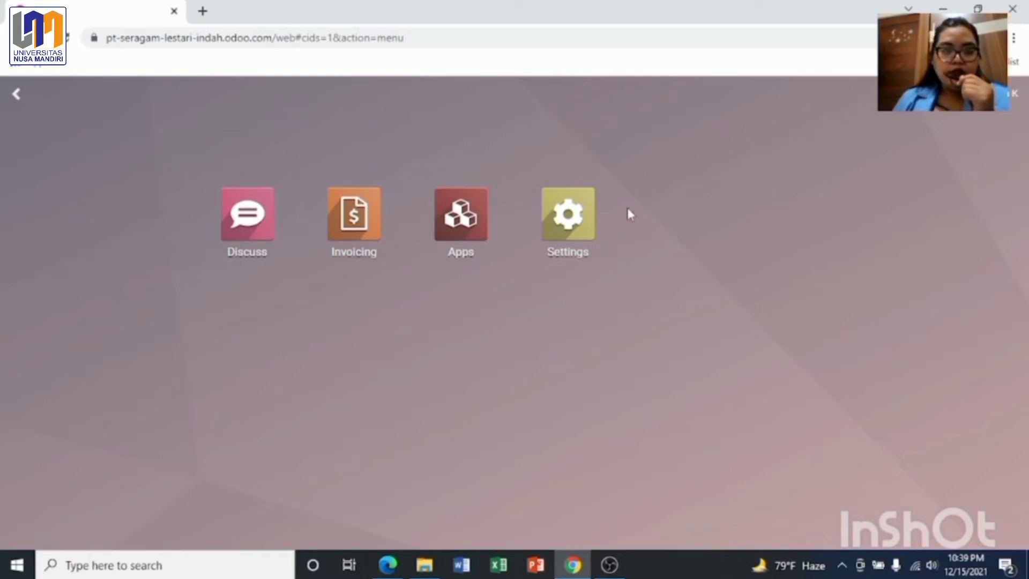
# Step: Open Invoicing and go to Customers > Products to list sellable products
pyautogui.click(355, 216)
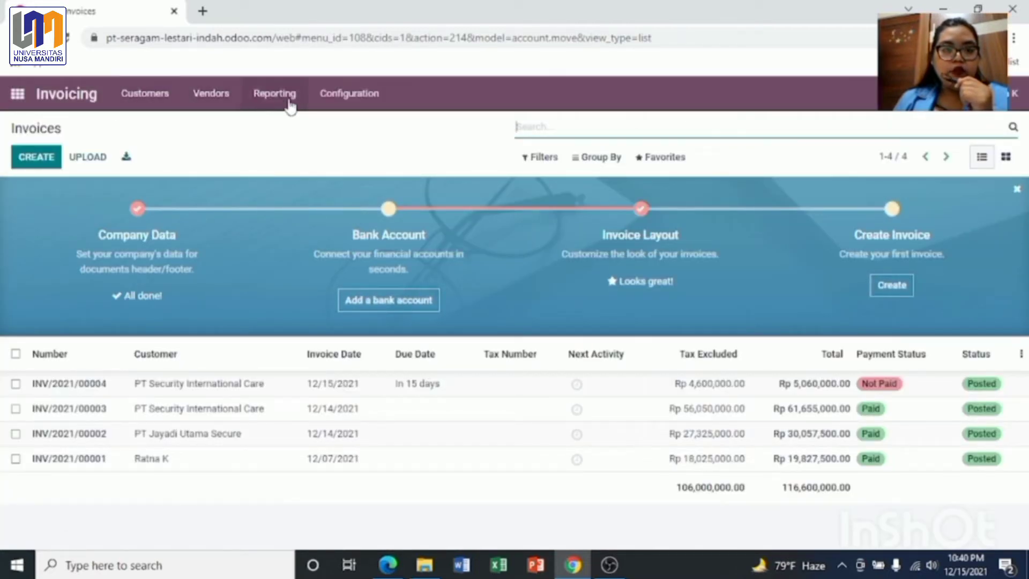
pyautogui.click(130, 107)
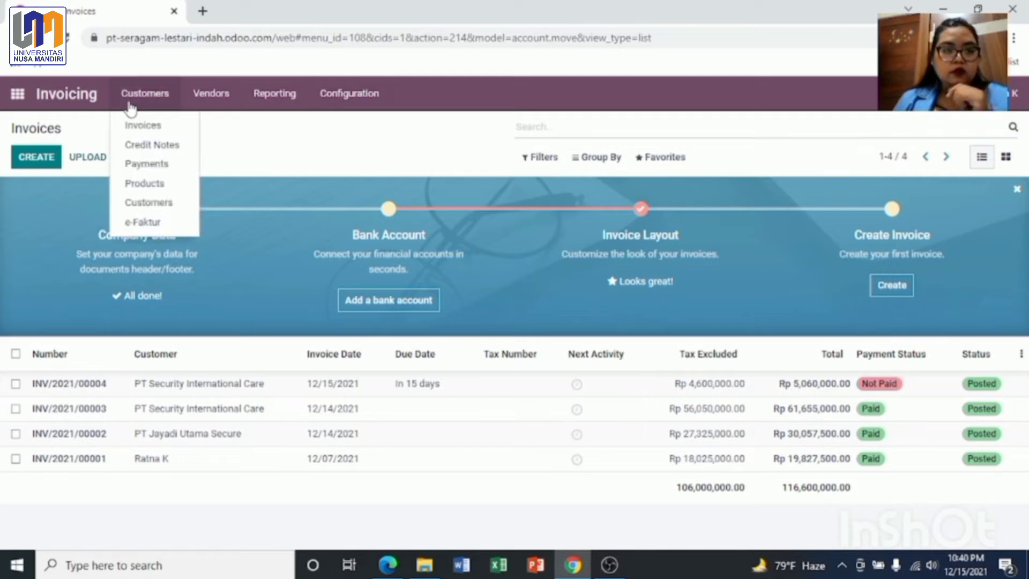
pyautogui.click(134, 185)
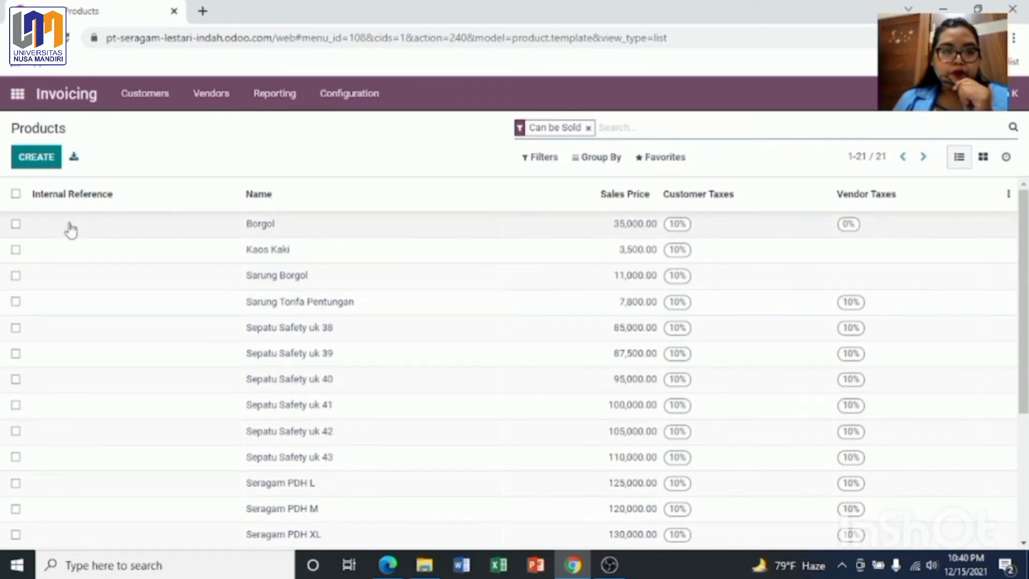
# Step: Start a new product named Tas AU Biru with sales price 235,000 and 10% customer tax
pyautogui.click(35, 158)
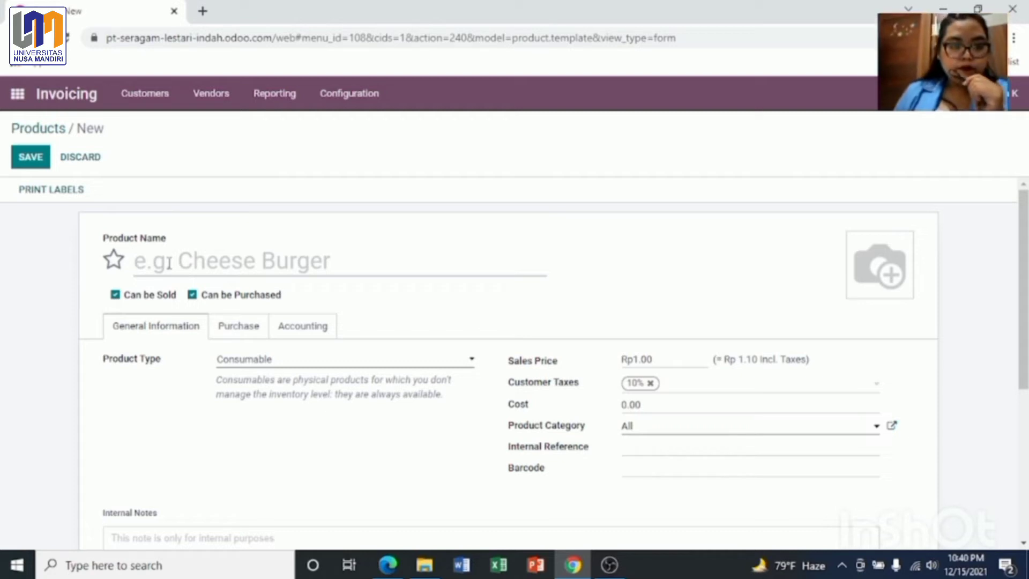
pyautogui.write('Tas ')
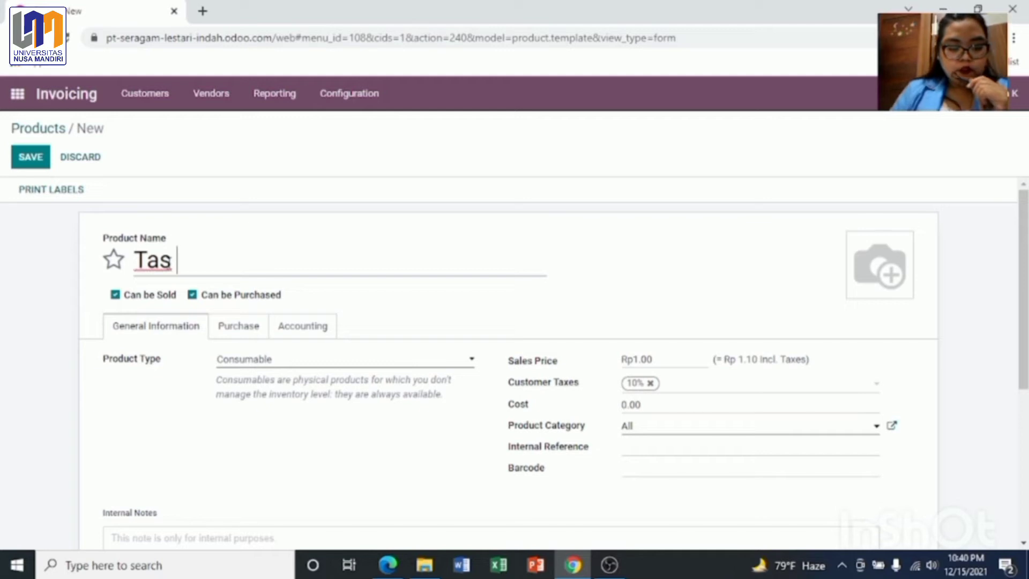
pyautogui.write('AU Biru')
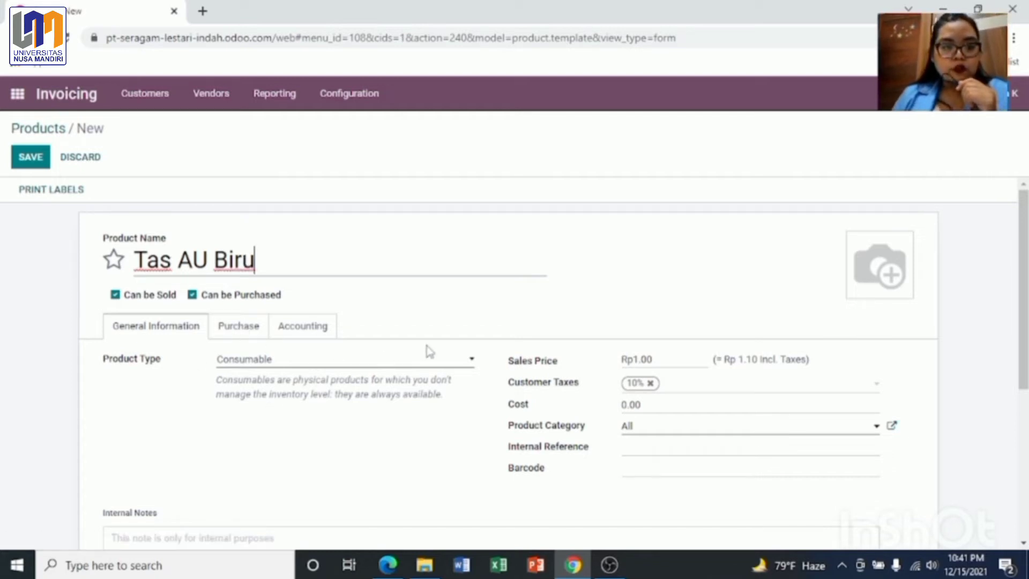
pyautogui.click(663, 359)
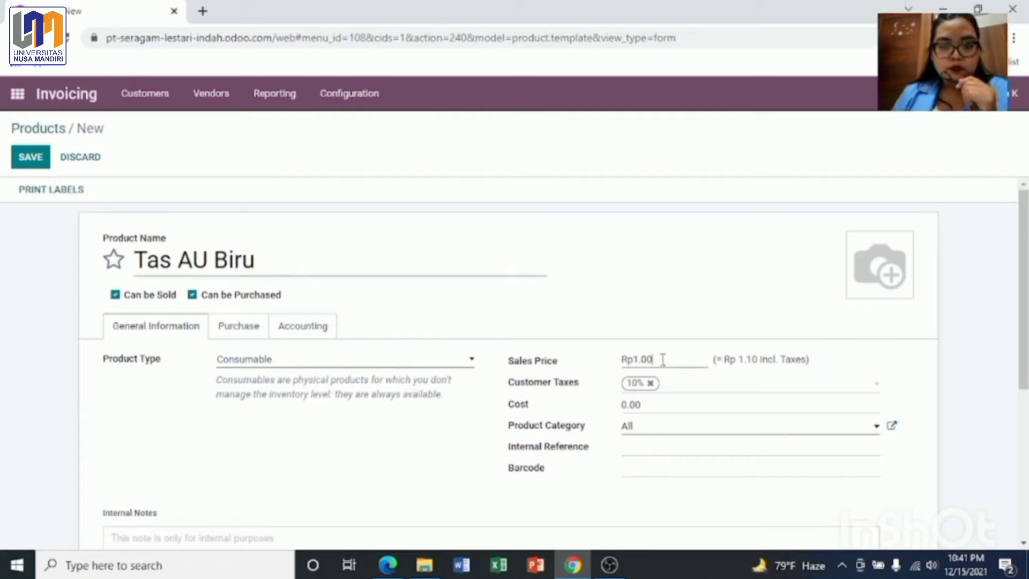
pyautogui.write('235000')
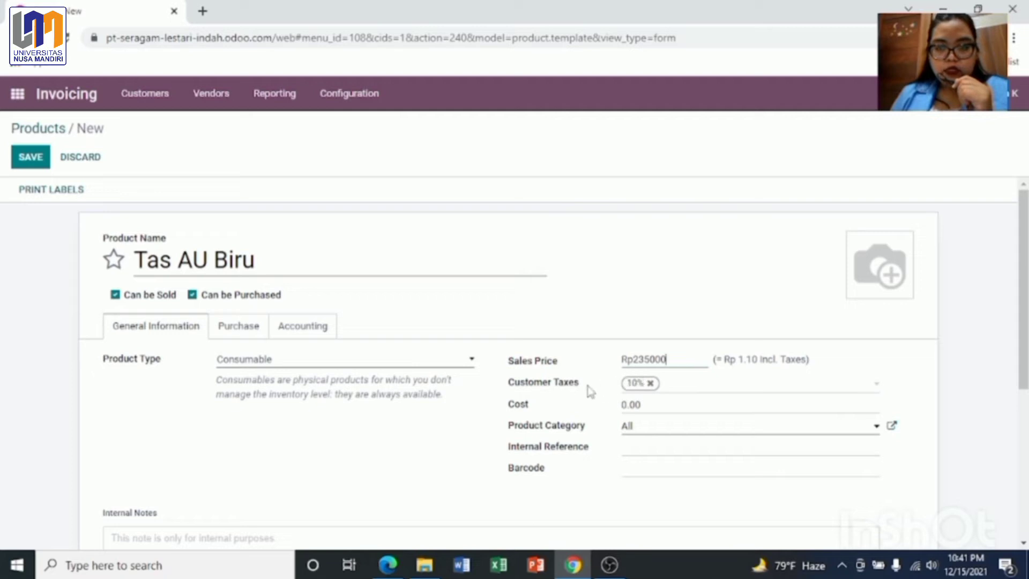
pyautogui.click(685, 384)
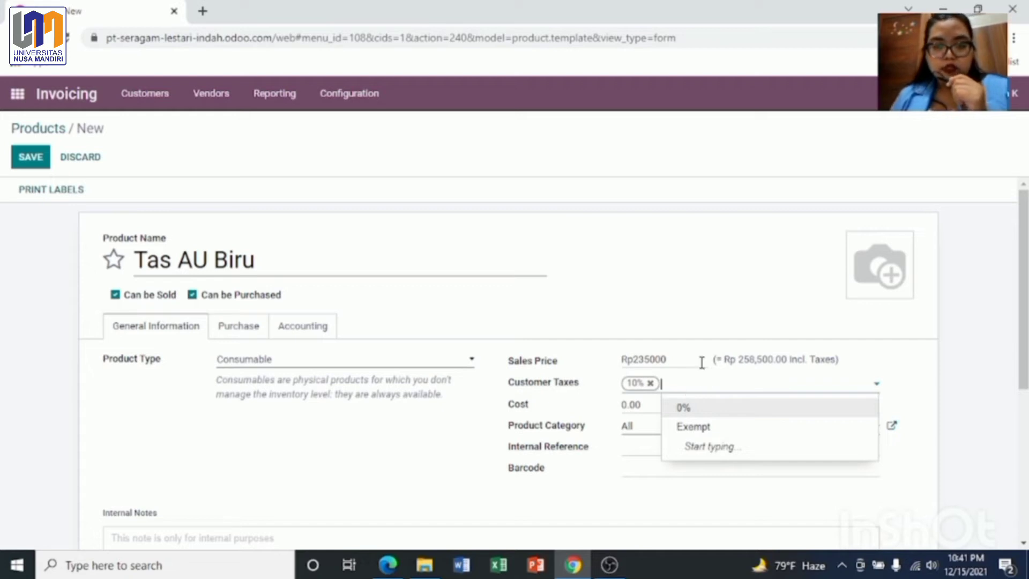
pyautogui.click(718, 317)
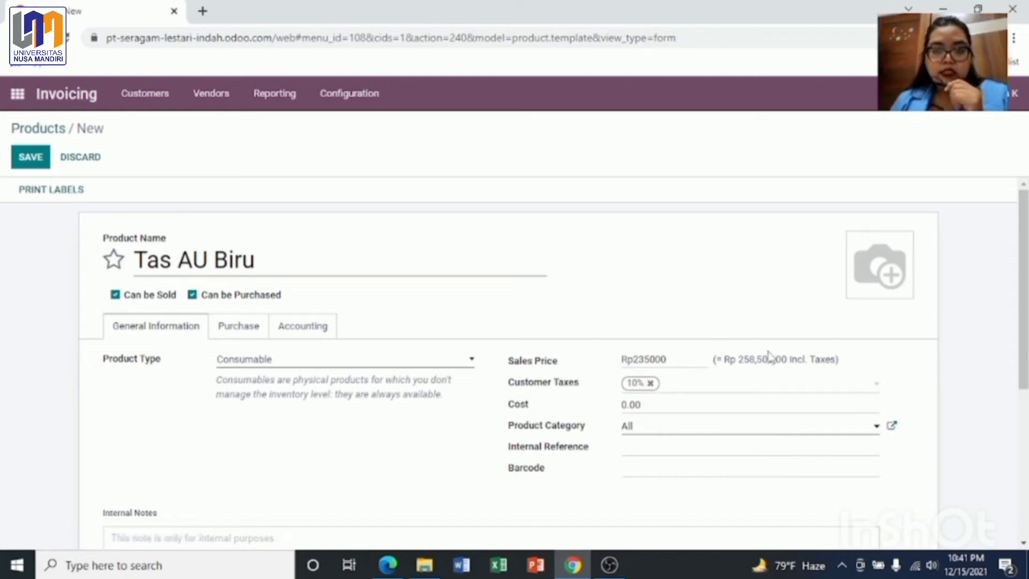
# Step: Keep the product category as All, skip adding an image, and save the product
pyautogui.moveTo(726, 358); pyautogui.dragTo(767, 355)
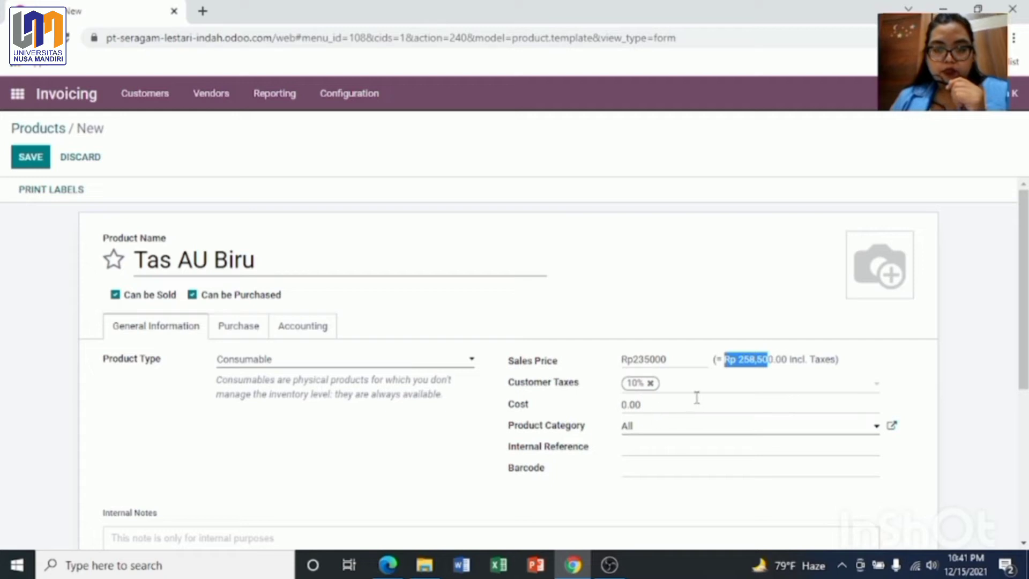
pyautogui.click(767, 336)
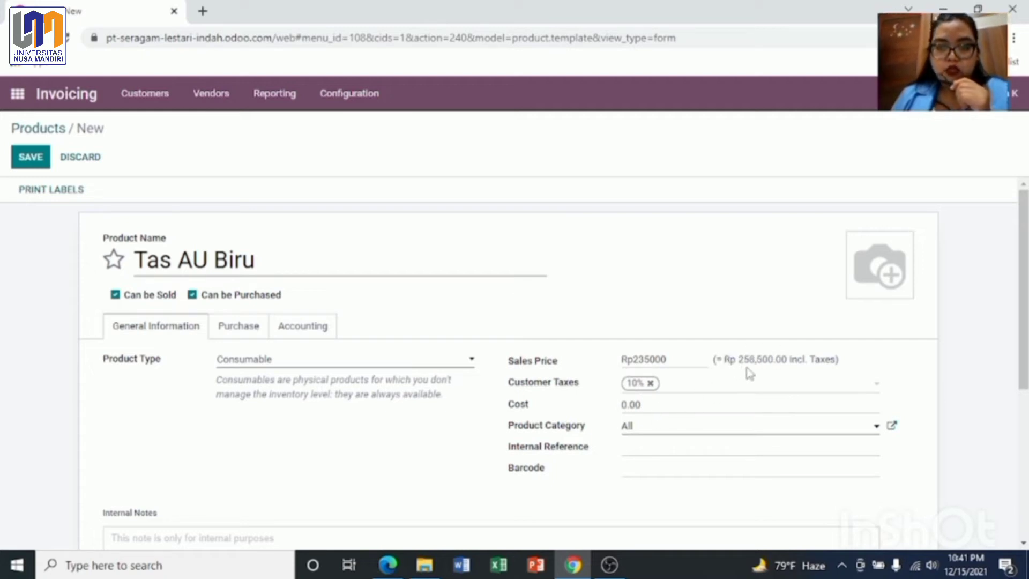
pyautogui.click(876, 428)
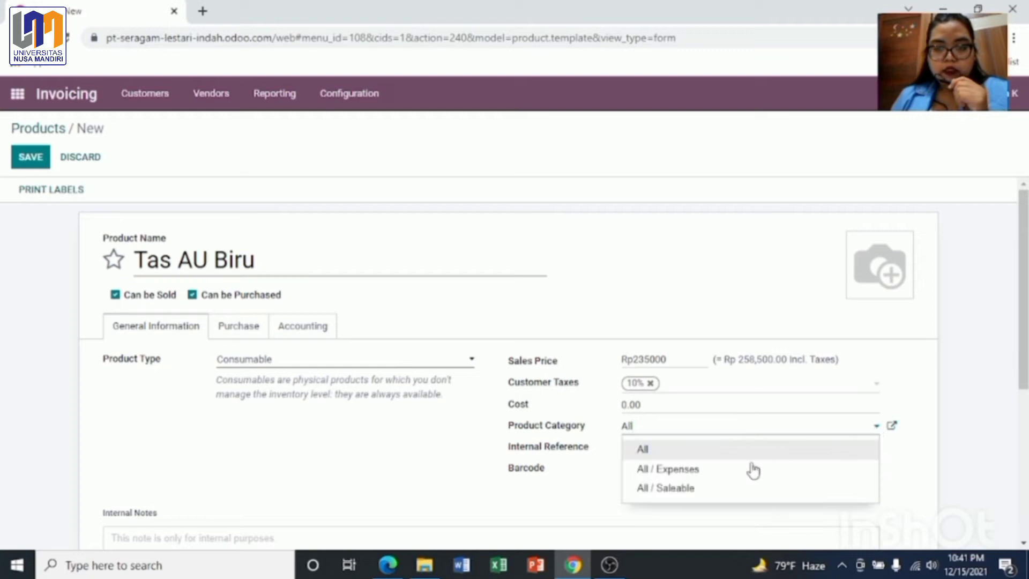
pyautogui.click(730, 453)
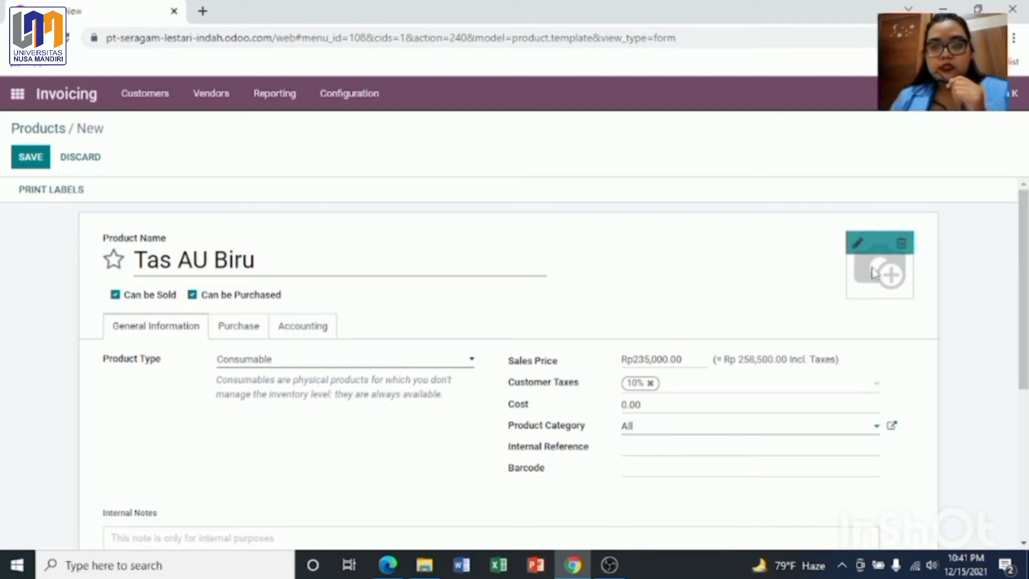
pyautogui.click(860, 240)
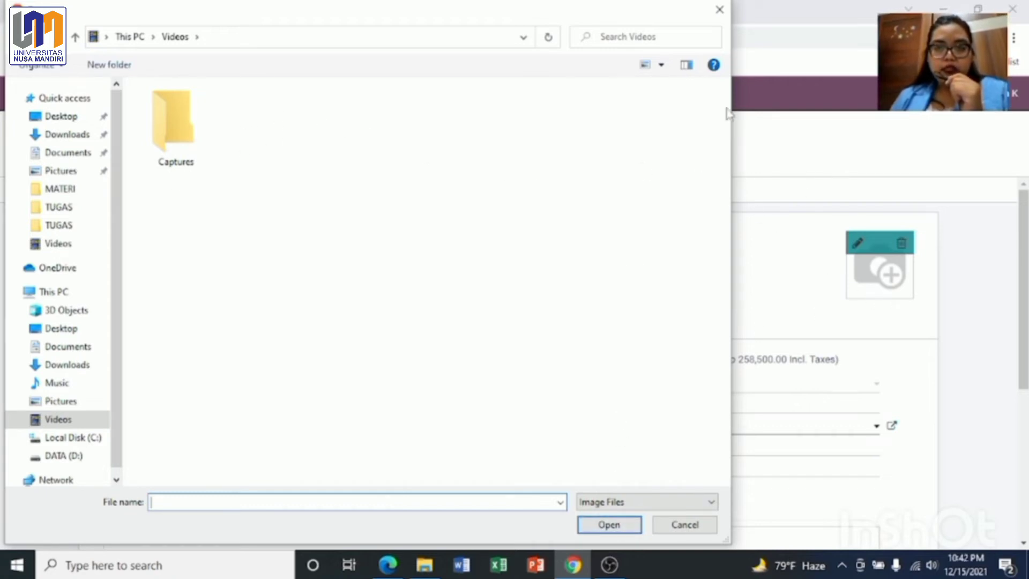
pyautogui.click(720, 10)
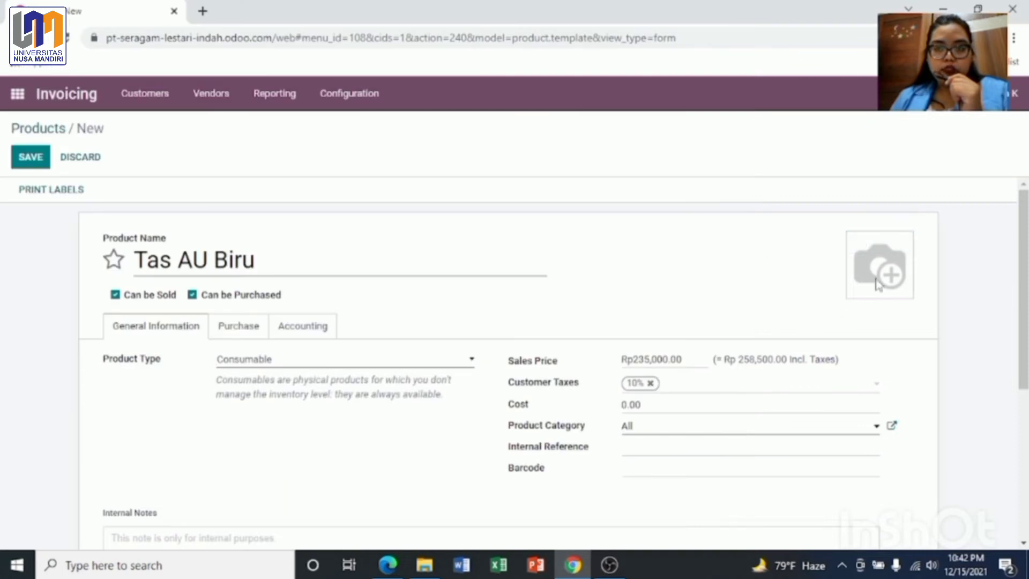
pyautogui.click(29, 159)
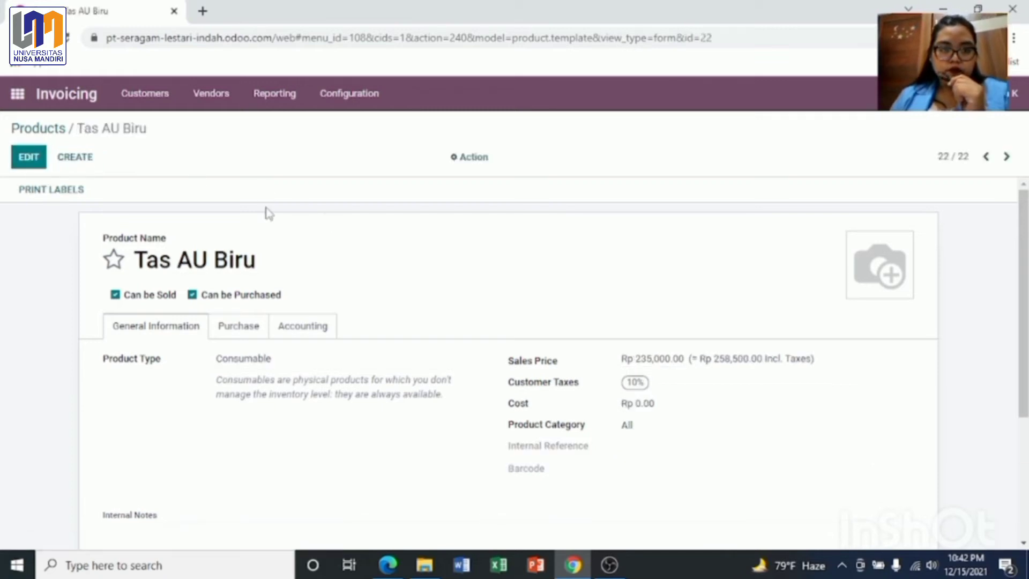
# Step: Save product Seragam Olahraga All Size at Rp 95,000 with 10% tax, then return to Products
pyautogui.click(74, 168)
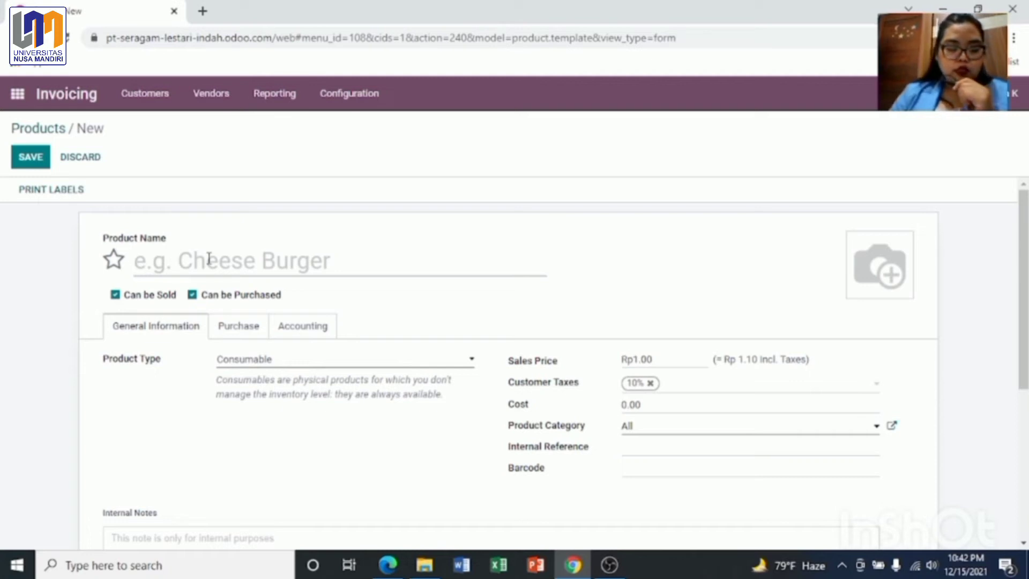
pyautogui.write('Seraga')
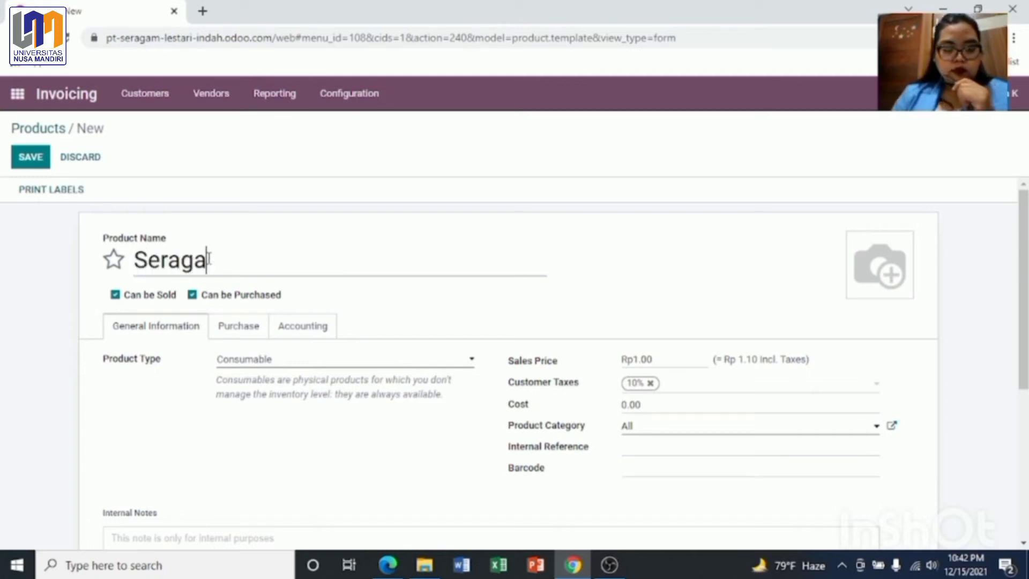
pyautogui.write('m Olahraga All Size')
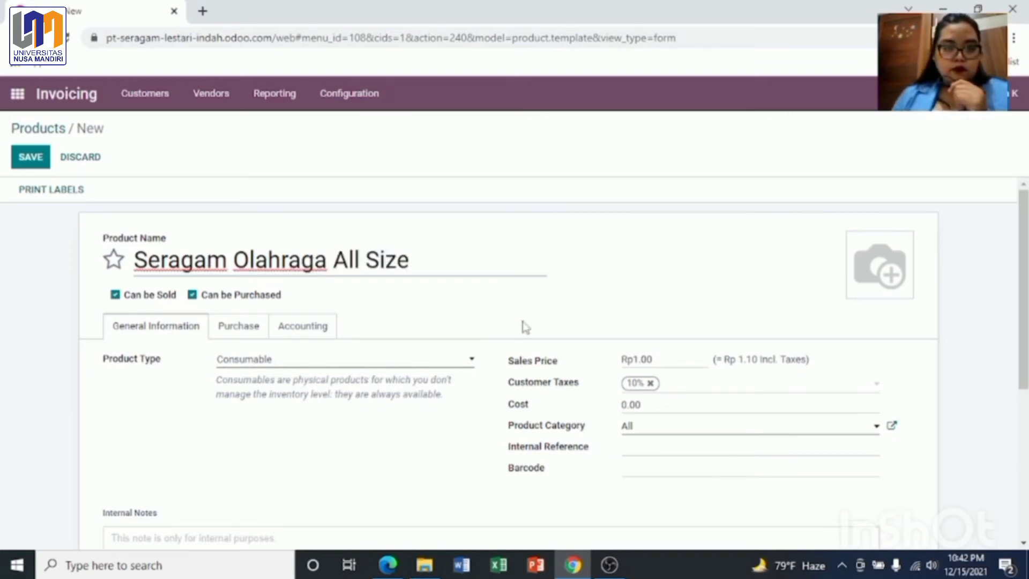
pyautogui.click(665, 360)
pyautogui.write('95000')
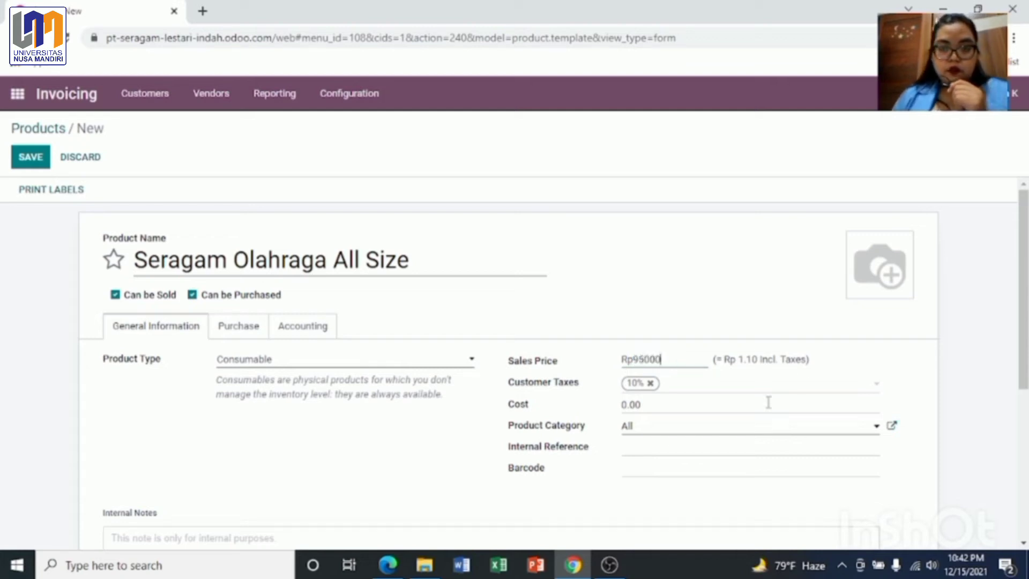
pyautogui.click(756, 390)
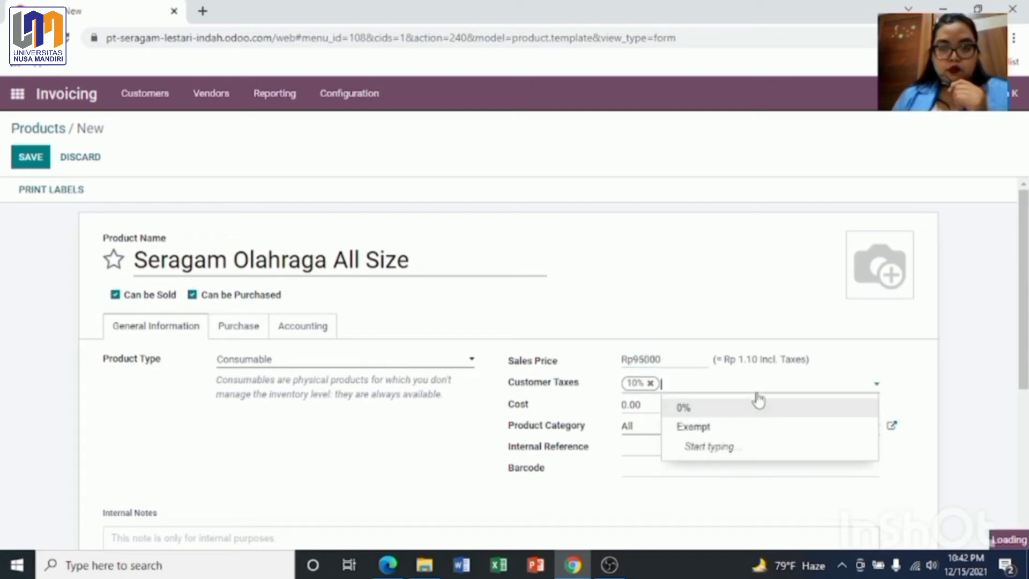
pyautogui.click(733, 352)
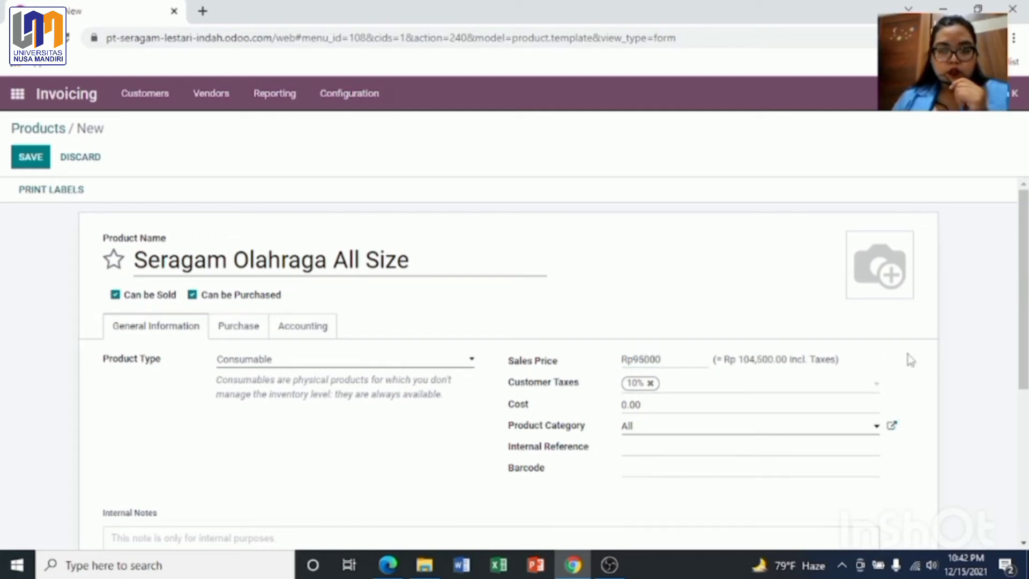
pyautogui.click(32, 161)
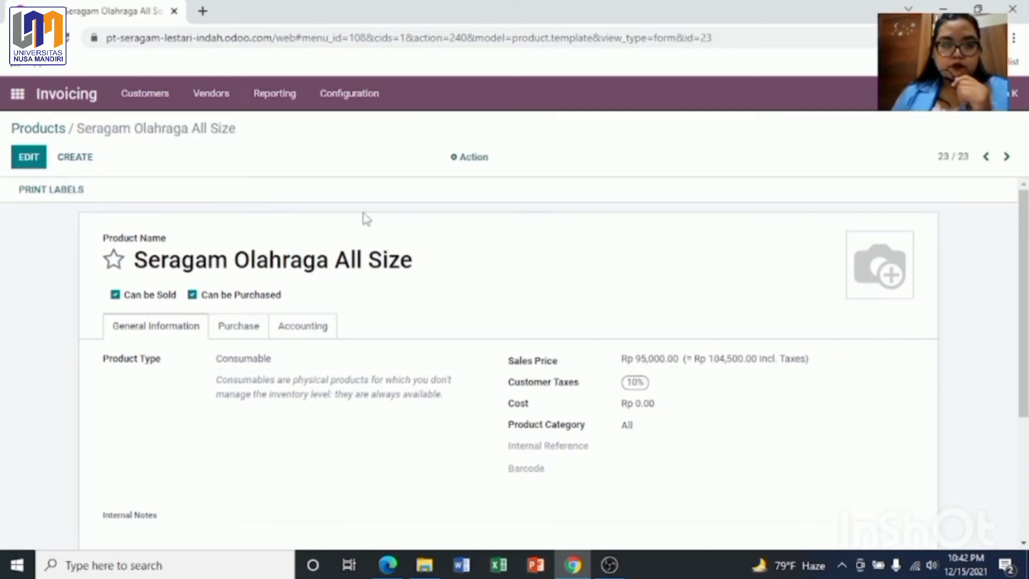
pyautogui.click(41, 135)
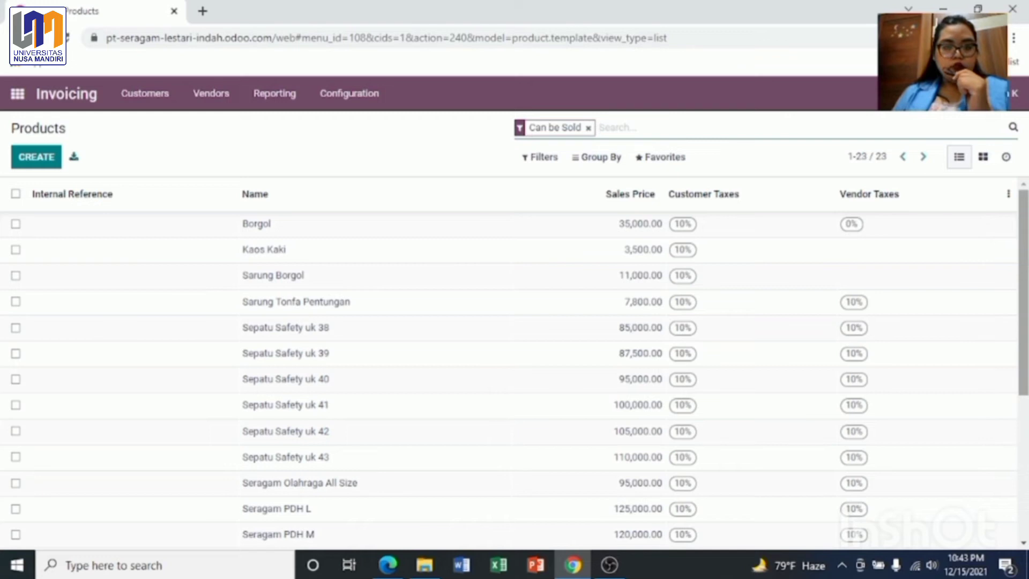
# Step: Scroll through the products, then go to Customers > Invoices to see the four posted invoices
pyautogui.scroll(-3, 387, 328)
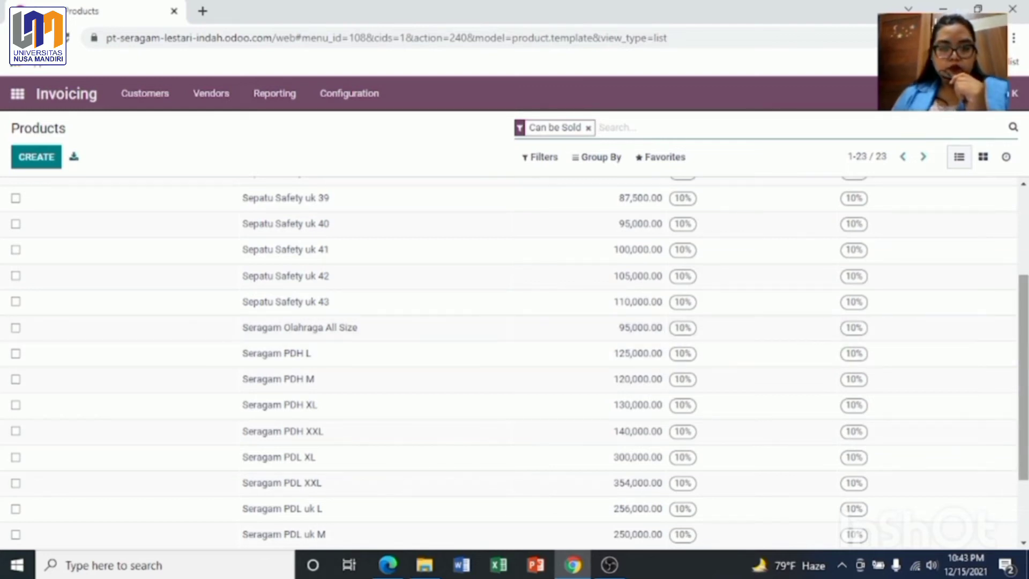
pyautogui.scroll(-2, 586, 515)
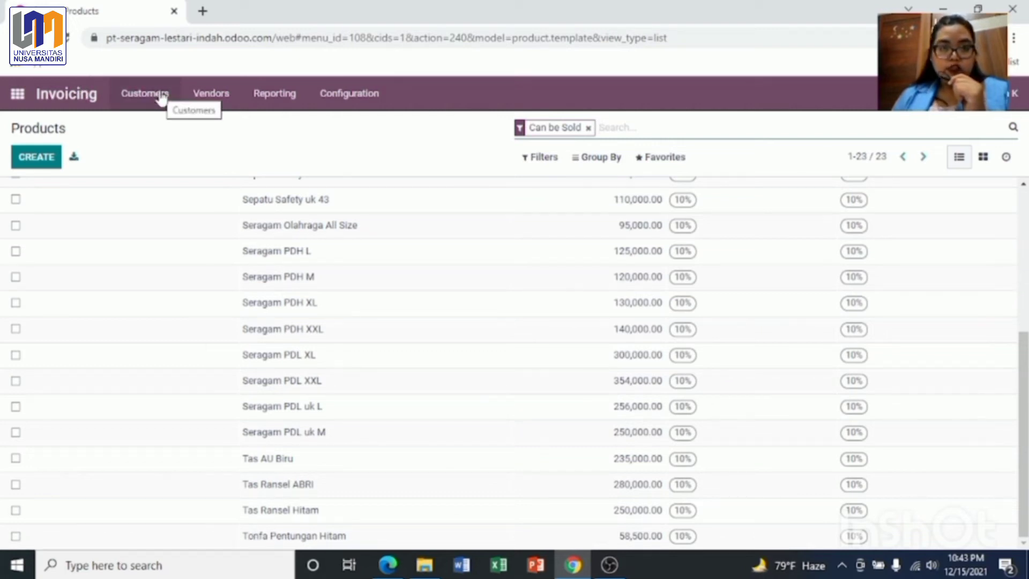
pyautogui.click(138, 104)
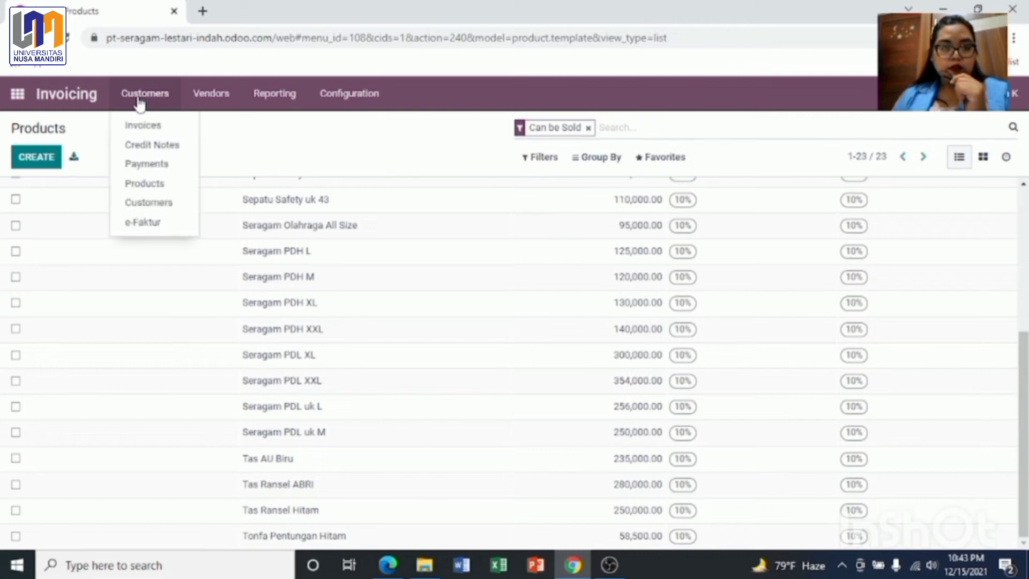
pyautogui.click(145, 126)
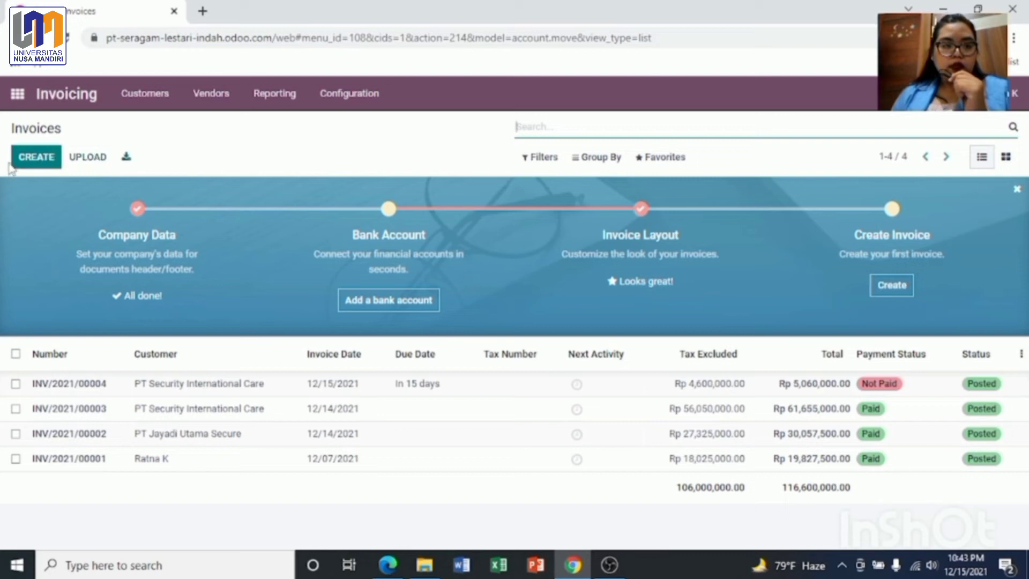
# Step: Start a new customer invoice with PT Jayadi Utama Secure as the customer
pyautogui.click(39, 162)
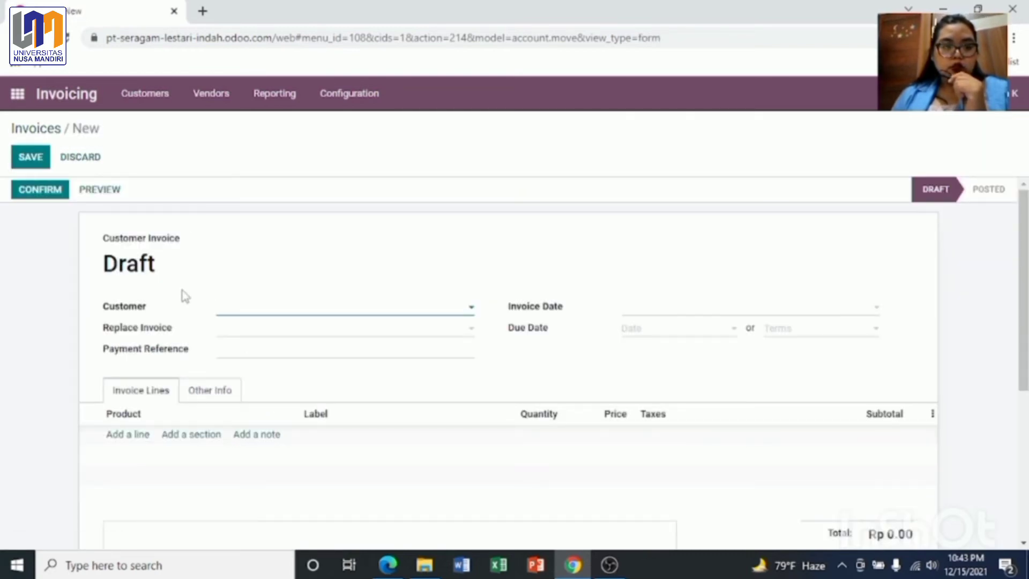
pyautogui.click(259, 315)
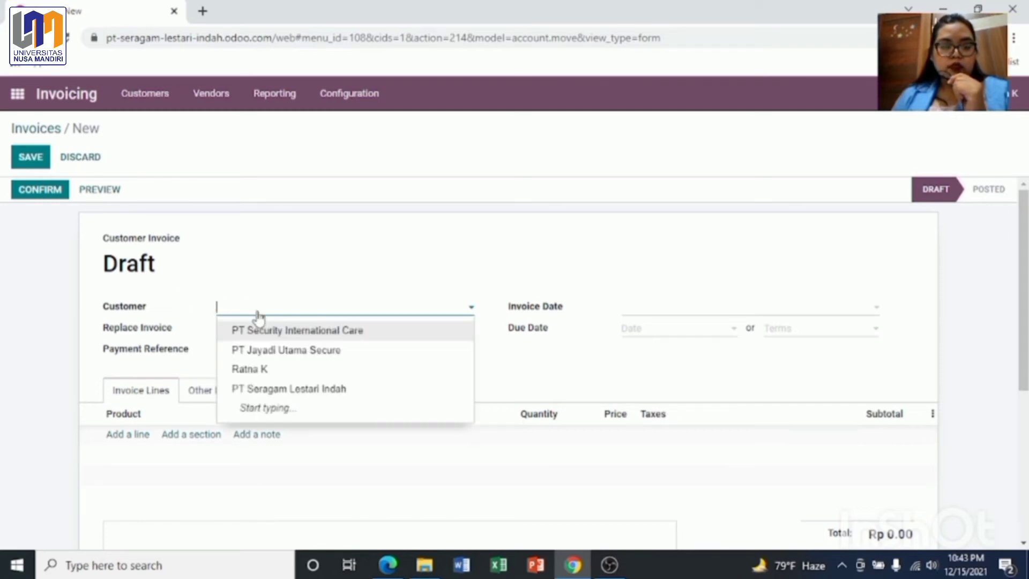
pyautogui.click(295, 351)
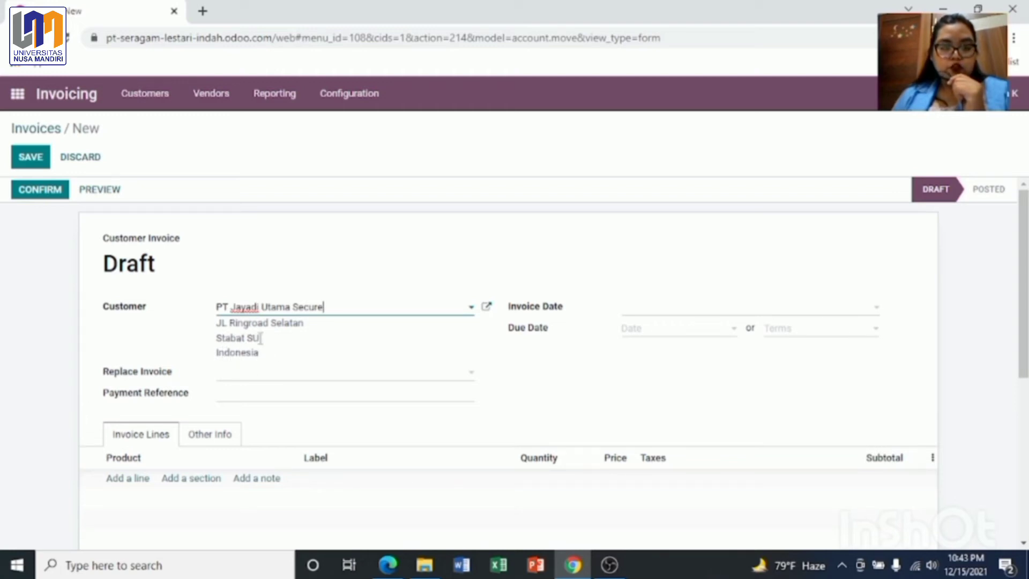
# Step: Date the invoice 15 December 2021 and set the payment terms to 15 Days
pyautogui.click(655, 315)
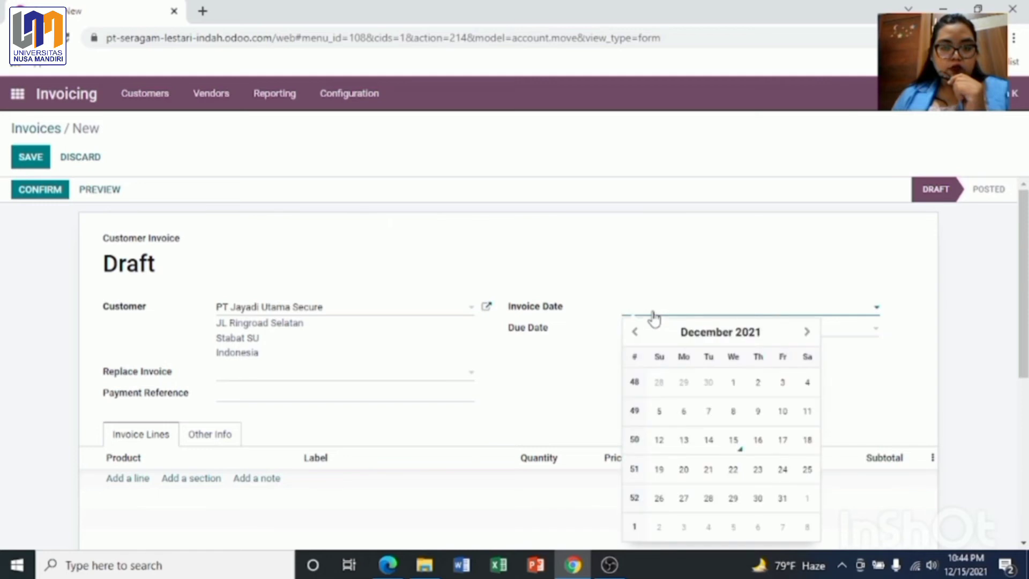
pyautogui.click(734, 439)
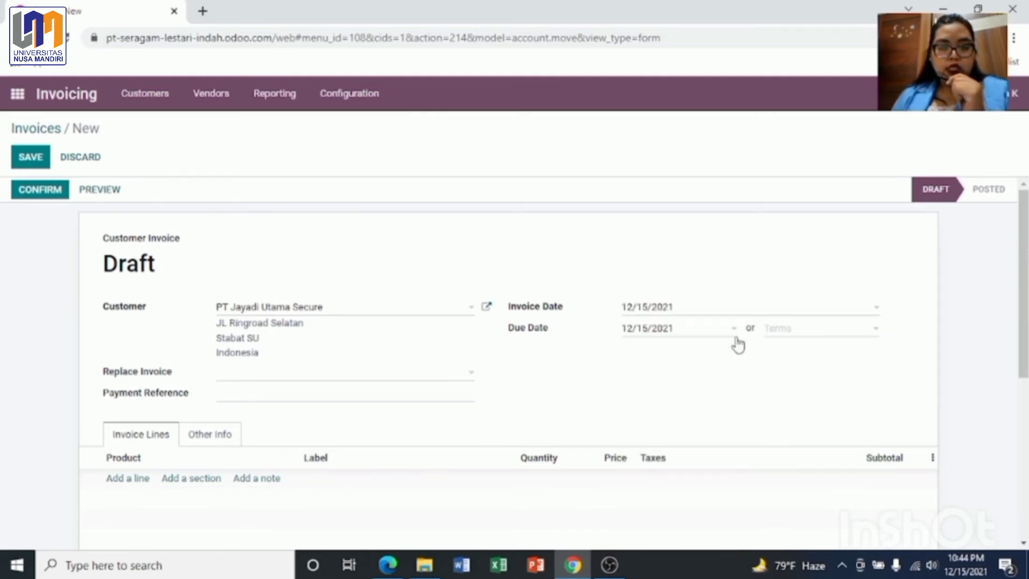
pyautogui.click(775, 337)
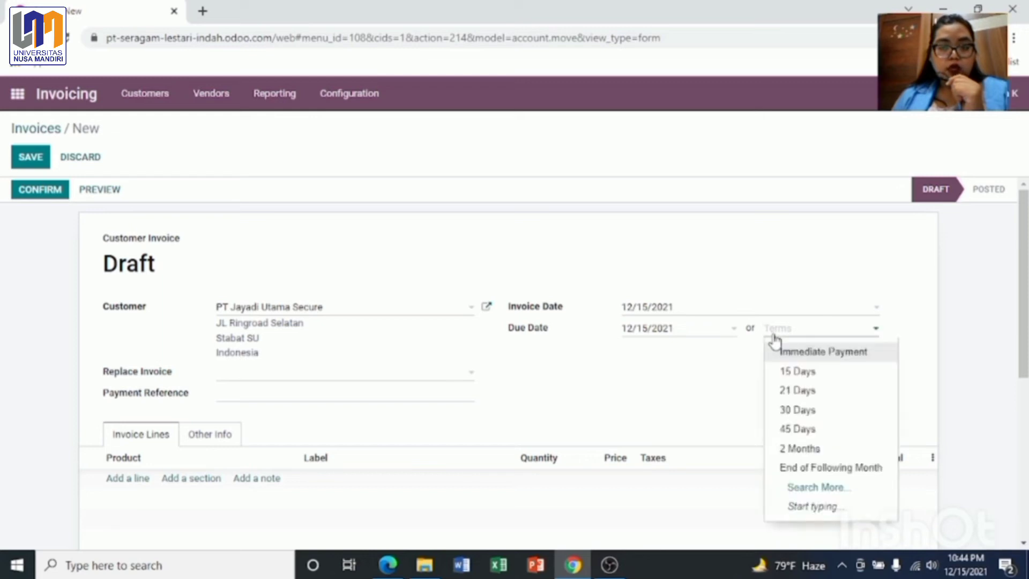
pyautogui.click(793, 371)
pyautogui.click(252, 378)
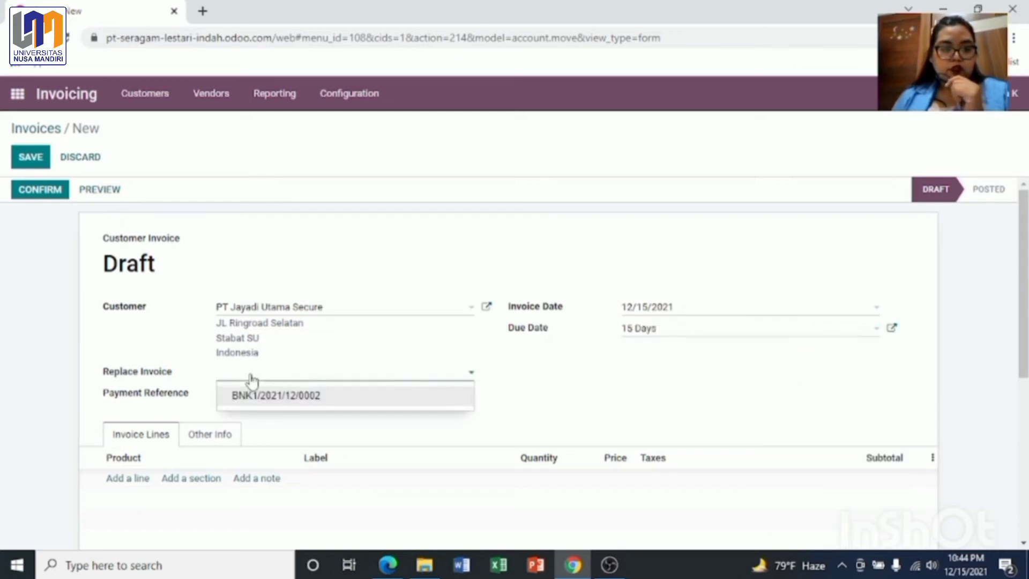
pyautogui.click(623, 371)
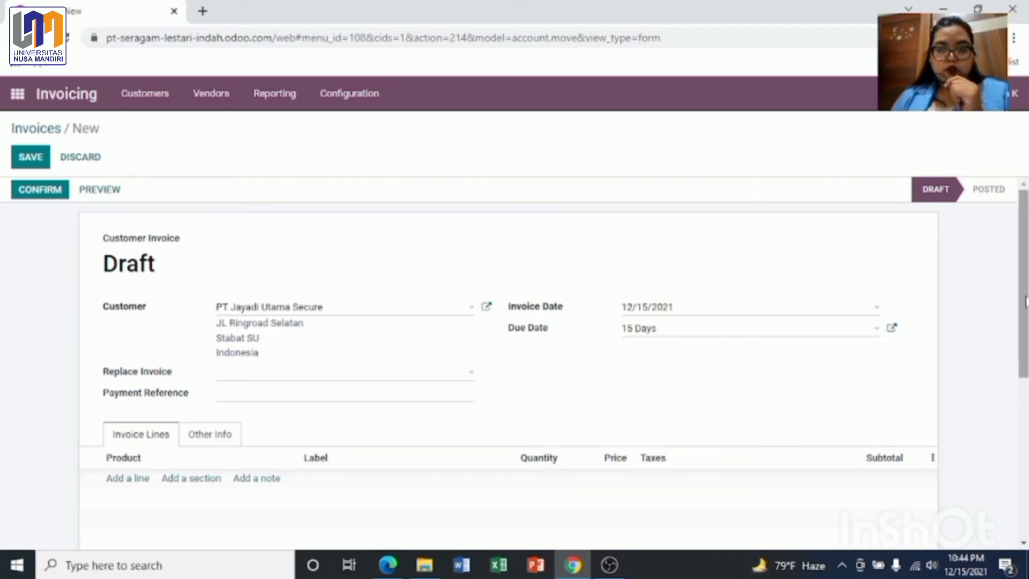
pyautogui.moveTo(1025, 300); pyautogui.dragTo(1025, 458)
pyautogui.moveTo(1024, 503); pyautogui.dragTo(1024, 409)
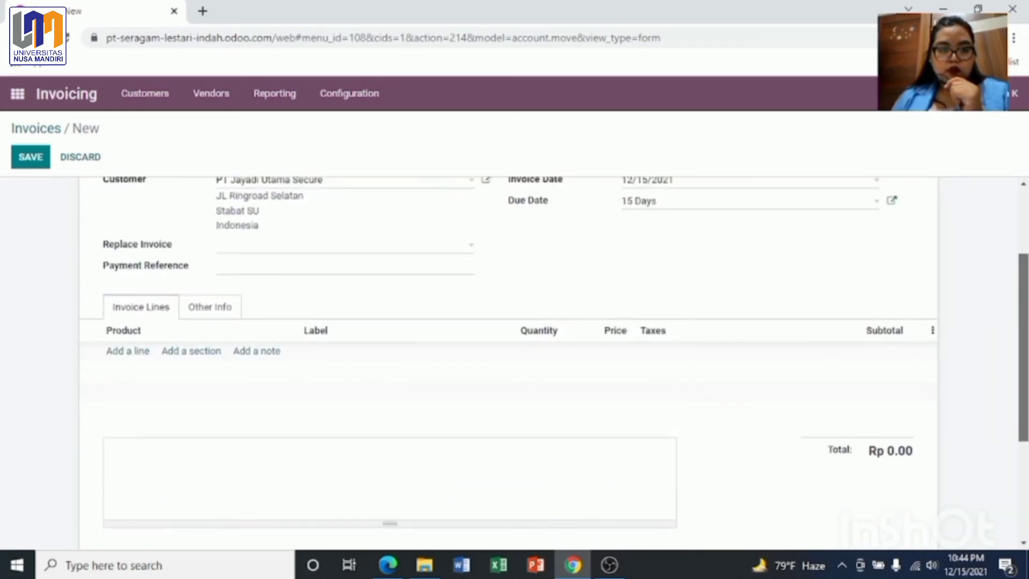
# Step: Add an invoice line for Sepatu Safety uk 38 with quantity 80
pyautogui.click(122, 358)
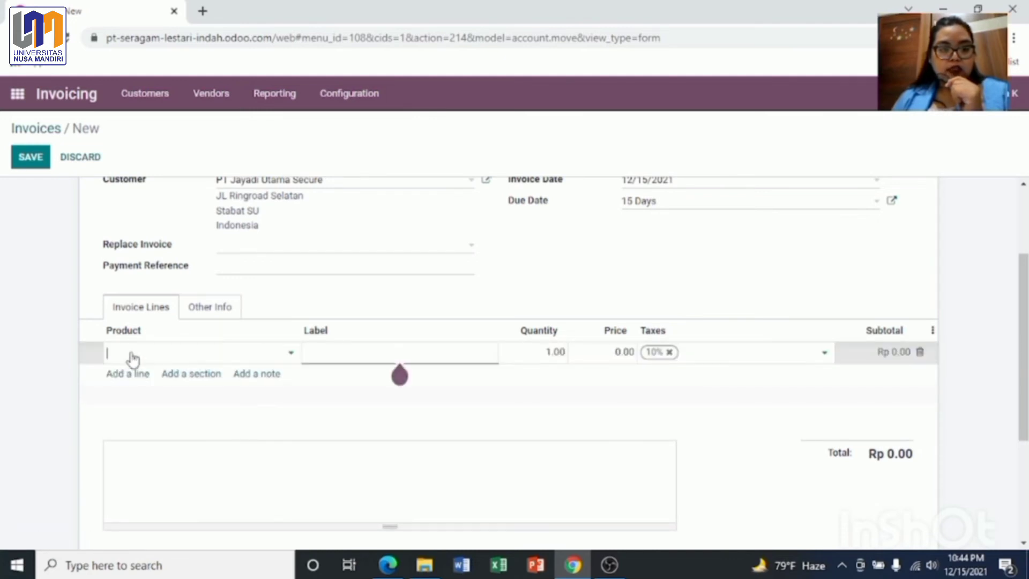
pyautogui.click(290, 354)
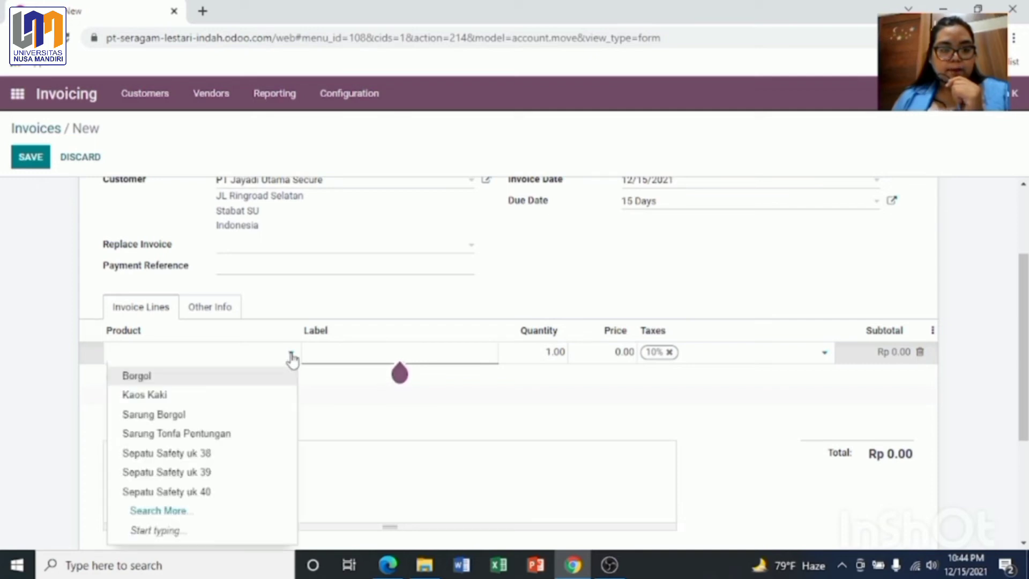
pyautogui.click(188, 454)
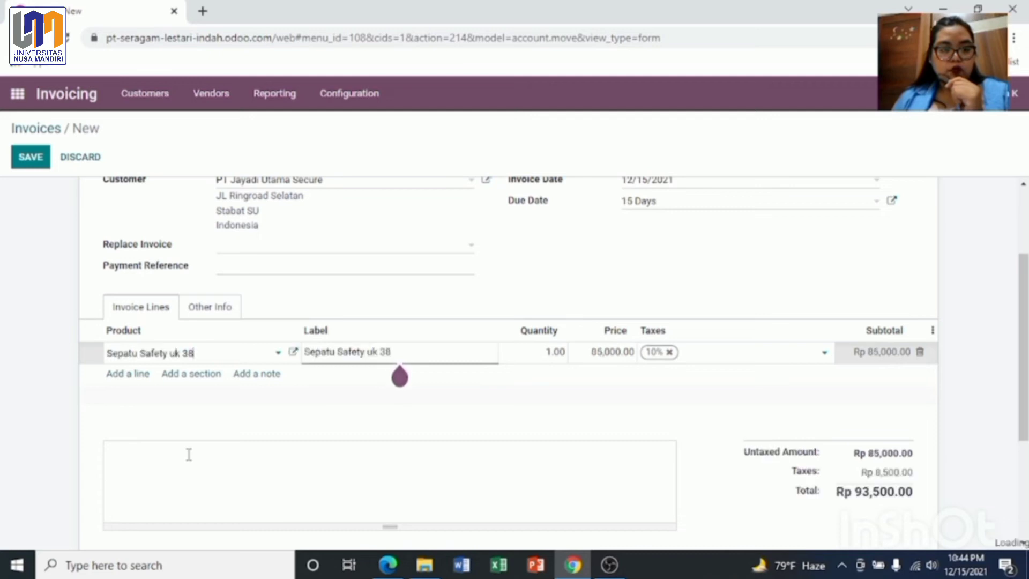
pyautogui.click(557, 353)
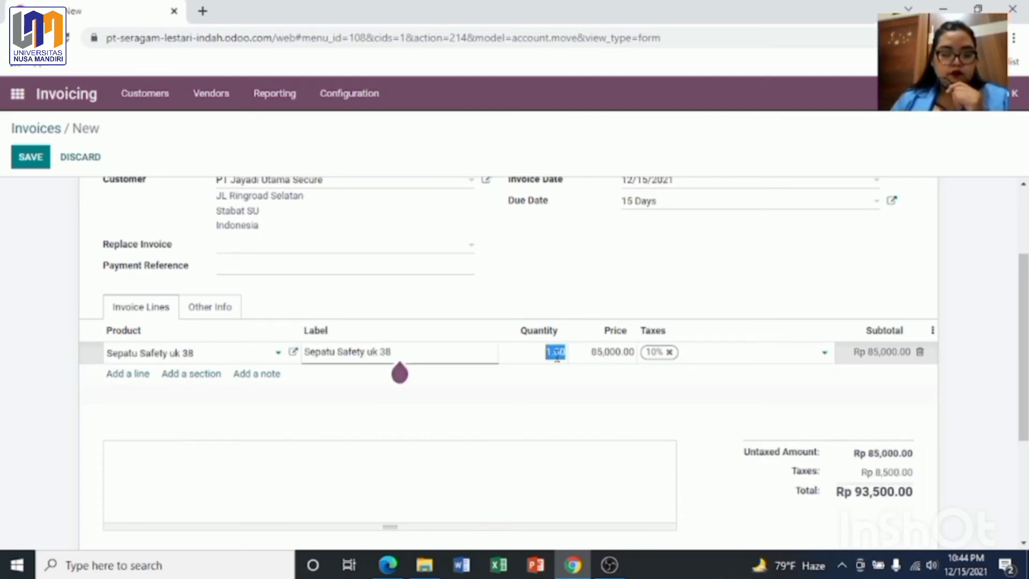
pyautogui.write('80')
pyautogui.click(732, 288)
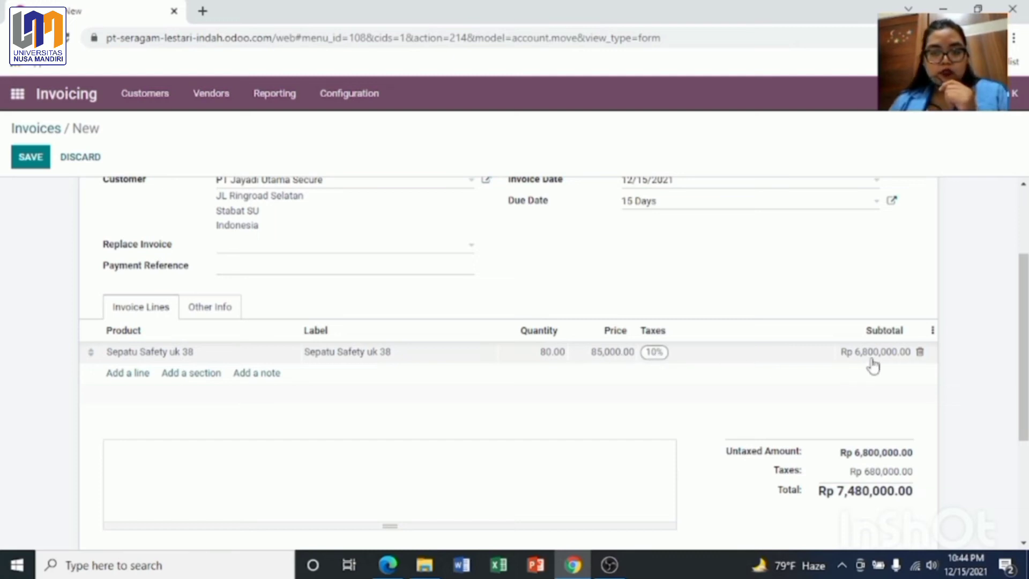
# Step: Add a Borgol line with quantity 80
pyautogui.click(120, 375)
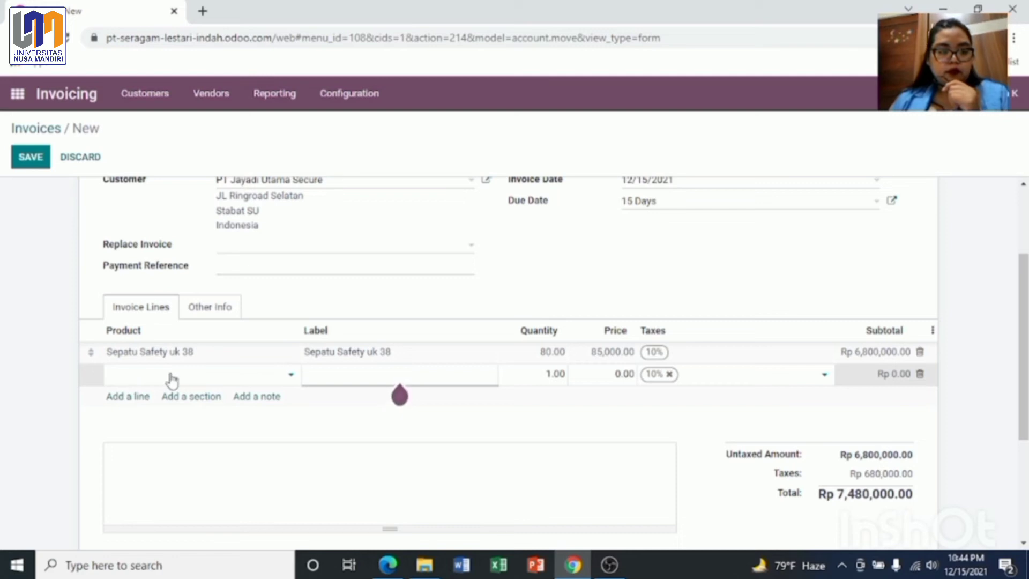
pyautogui.write('borgol')
pyautogui.click(184, 396)
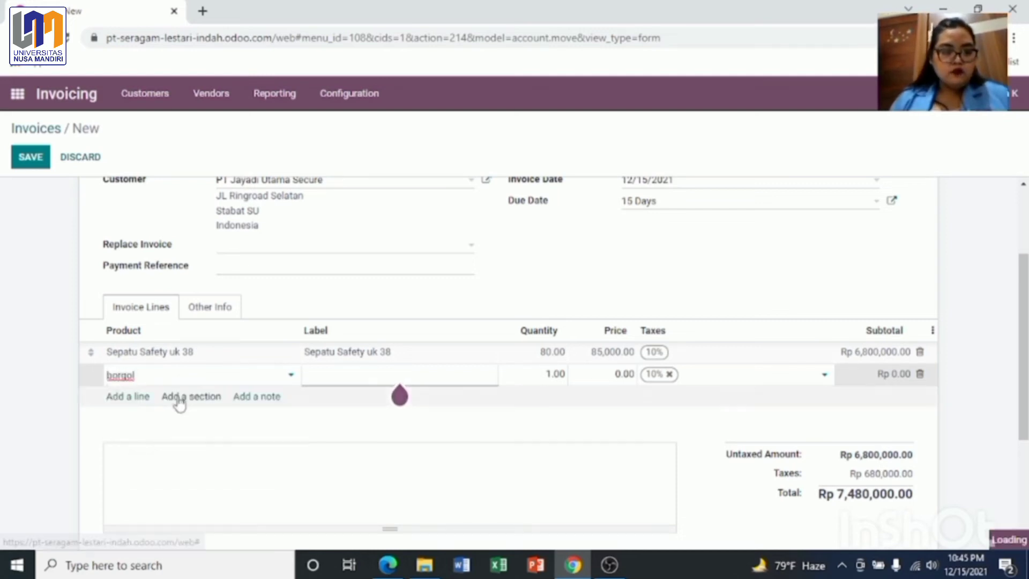
pyautogui.click(554, 374)
pyautogui.write('80')
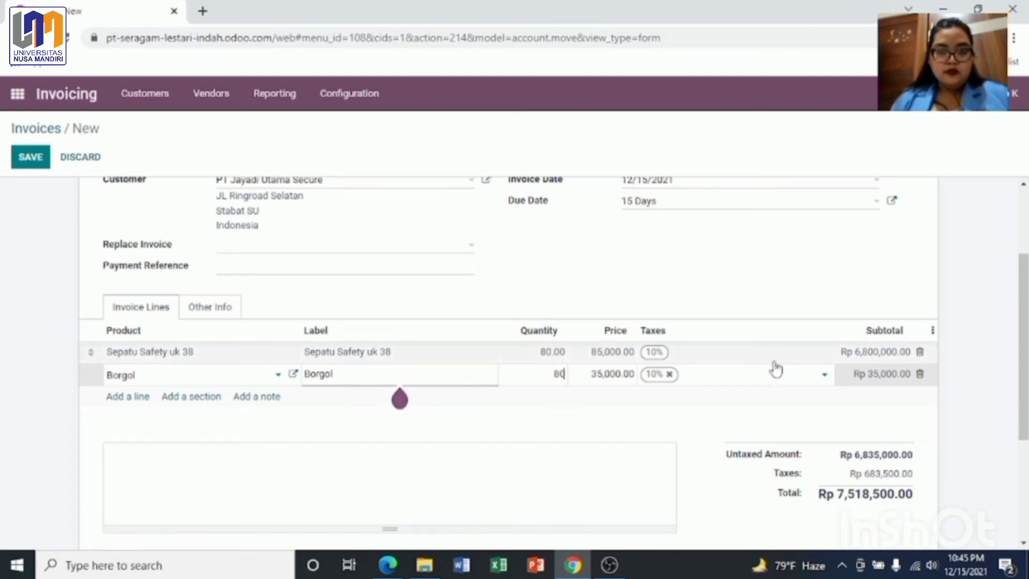
pyautogui.click(812, 301)
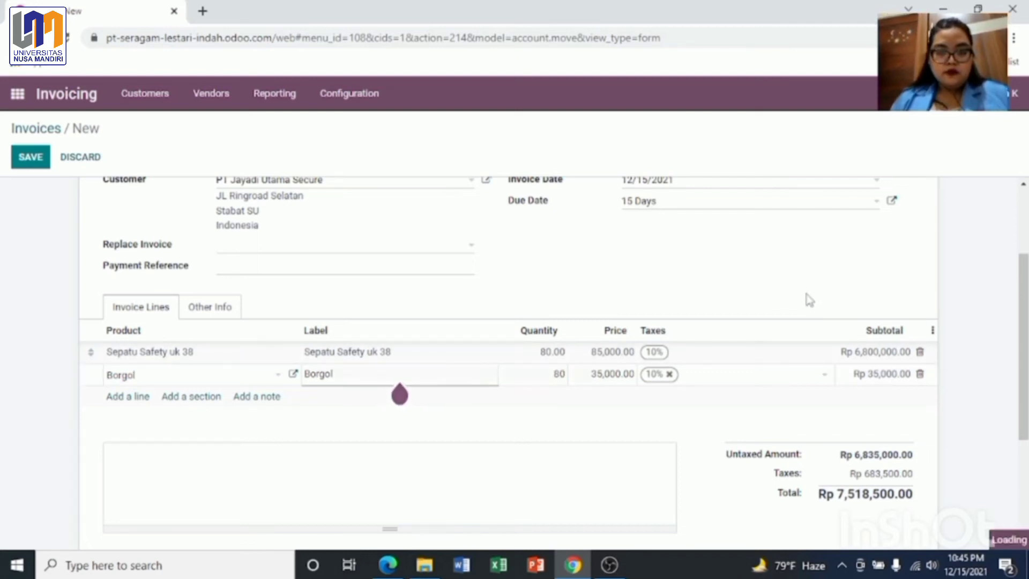
# Step: Add a Sarung Borgol line with quantity 80
pyautogui.click(127, 397)
pyautogui.write('sarung bor')
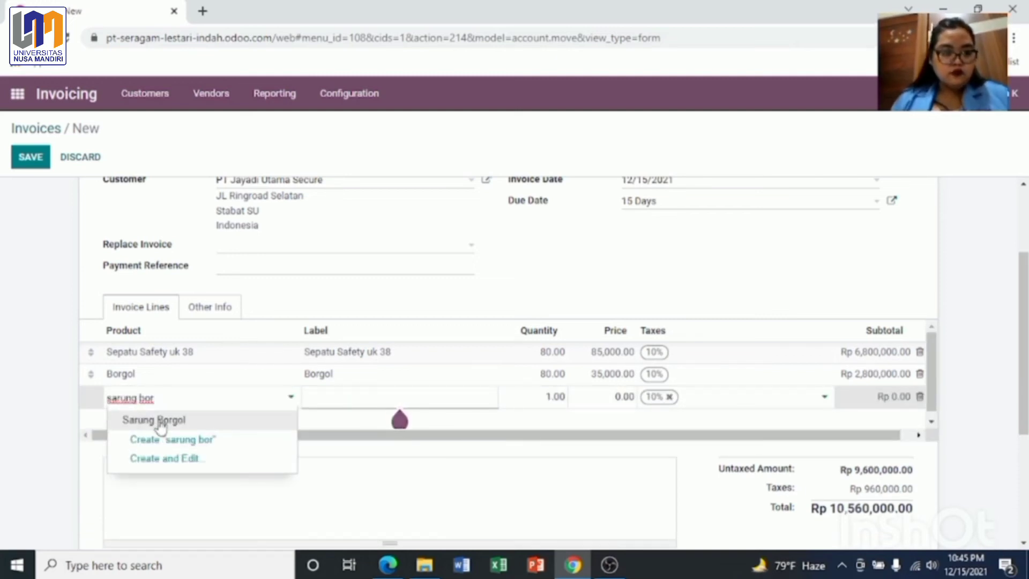
pyautogui.click(155, 420)
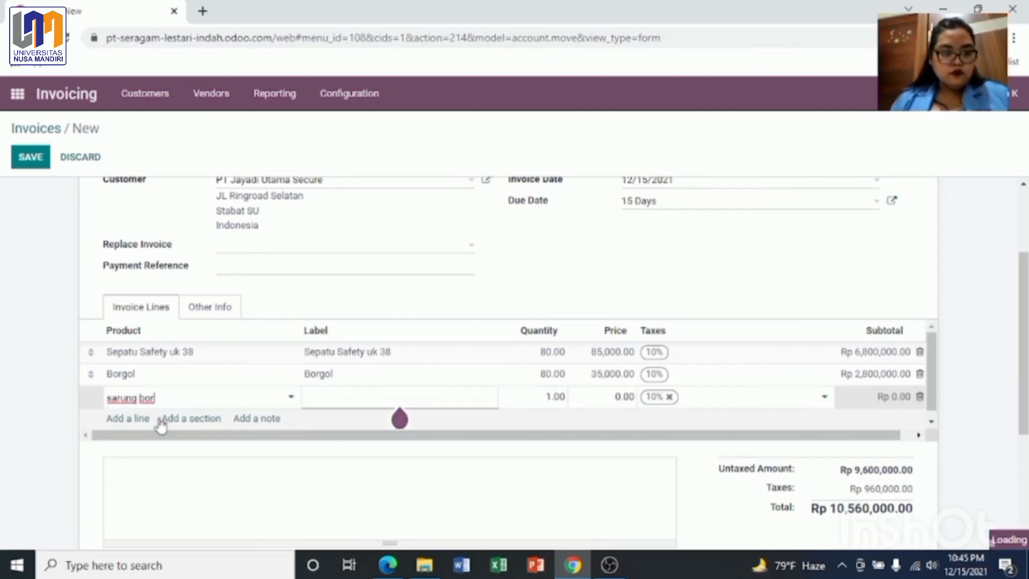
pyautogui.click(557, 399)
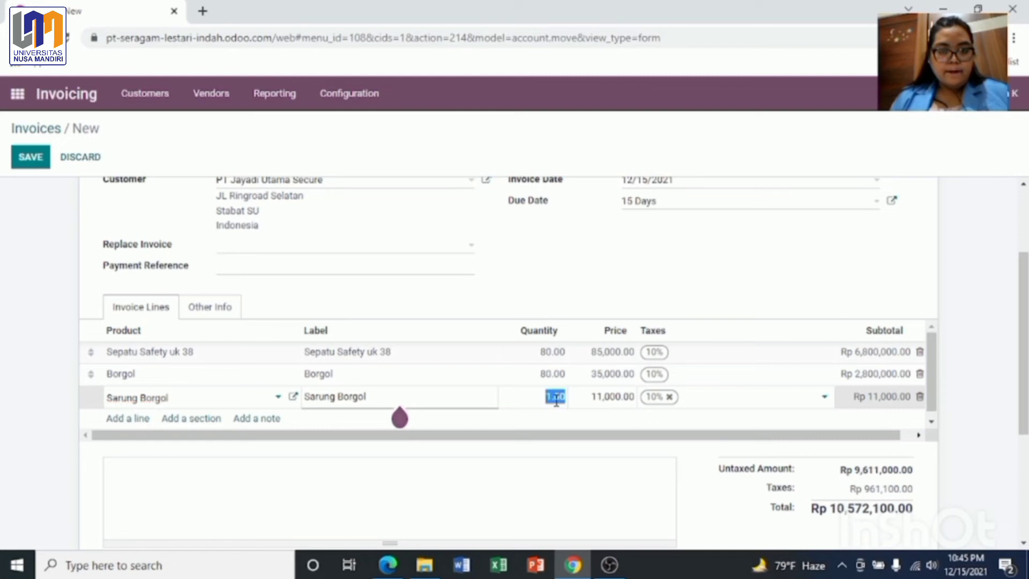
pyautogui.write('80')
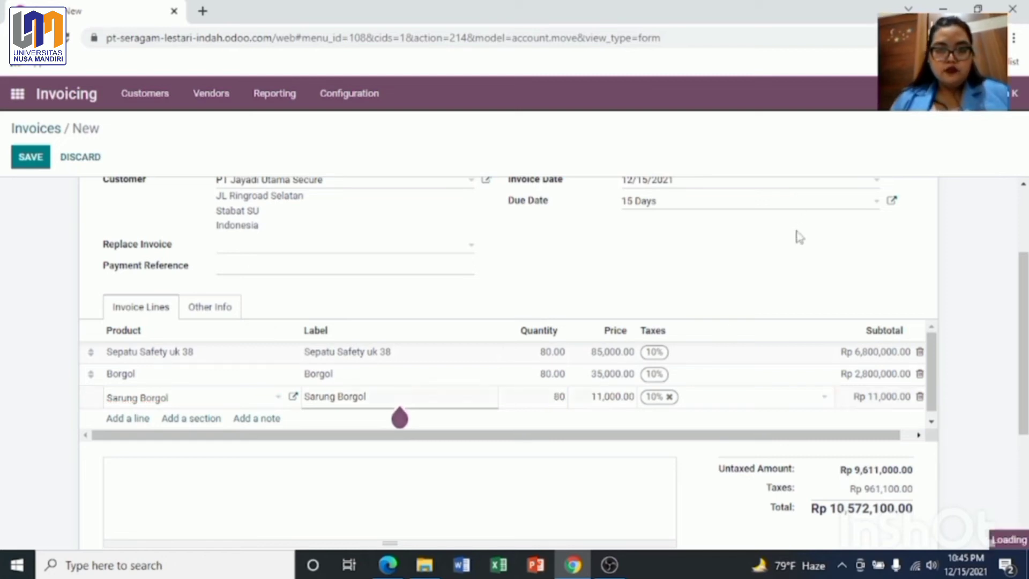
pyautogui.click(991, 362)
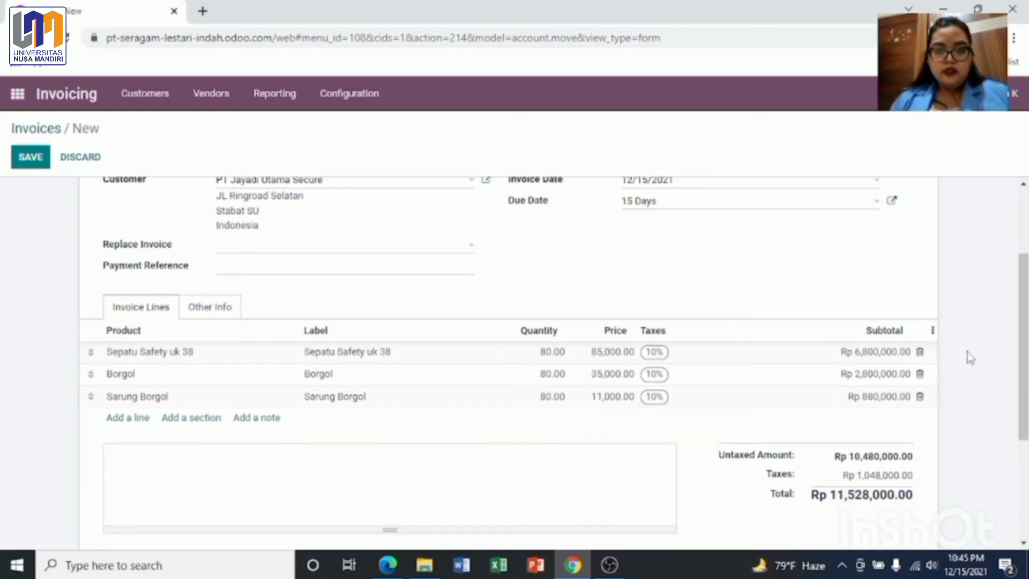
# Step: Review the tax amount and the invoice total of Rp 11,528,000.00
pyautogui.moveTo(1024, 330); pyautogui.dragTo(1024, 378)
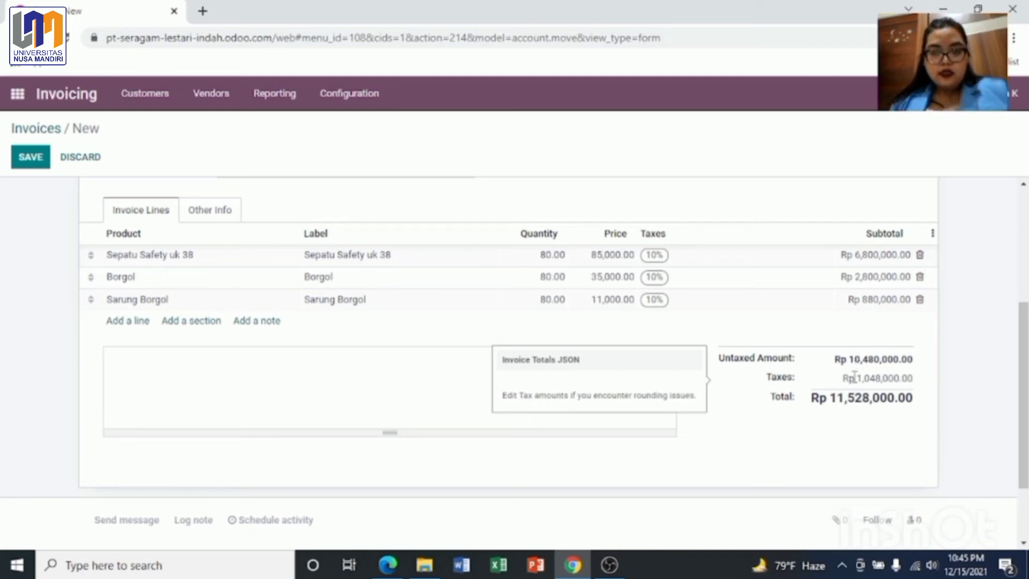
pyautogui.moveTo(851, 379); pyautogui.dragTo(897, 379)
pyautogui.click(813, 335)
pyautogui.moveTo(812, 335); pyautogui.dragTo(883, 416)
pyautogui.click(913, 430)
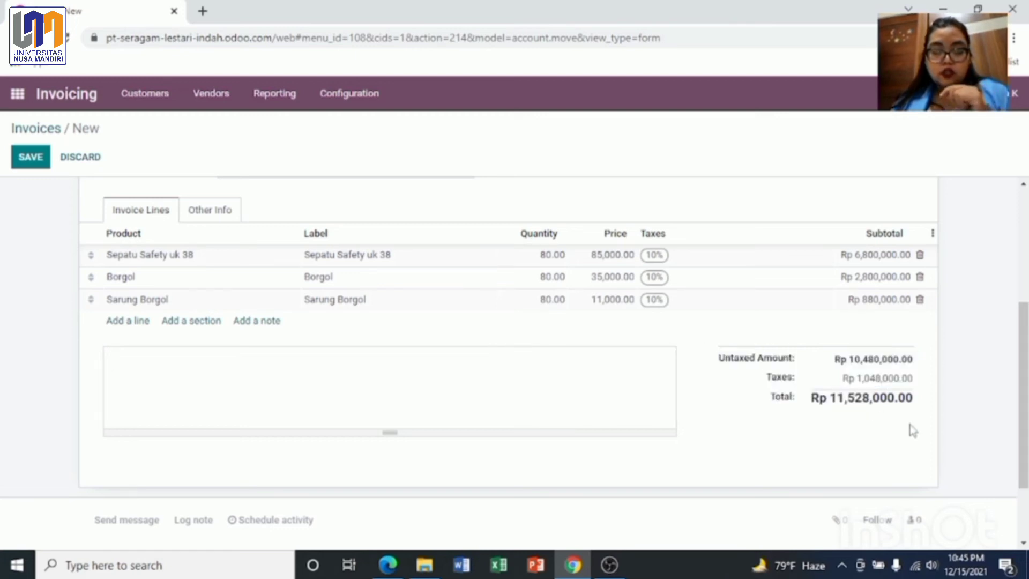
pyautogui.moveTo(1024, 368); pyautogui.dragTo(1024, 252)
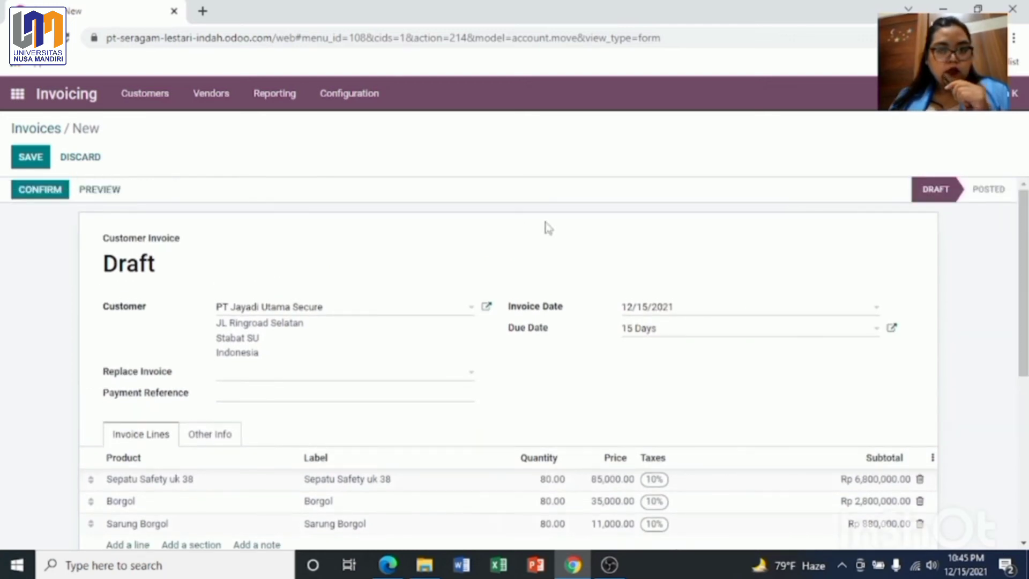
# Step: Preview the draft invoice in the customer portal (Rp 11,528,000.00, due in 15 days), then return to the form
pyautogui.click(110, 201)
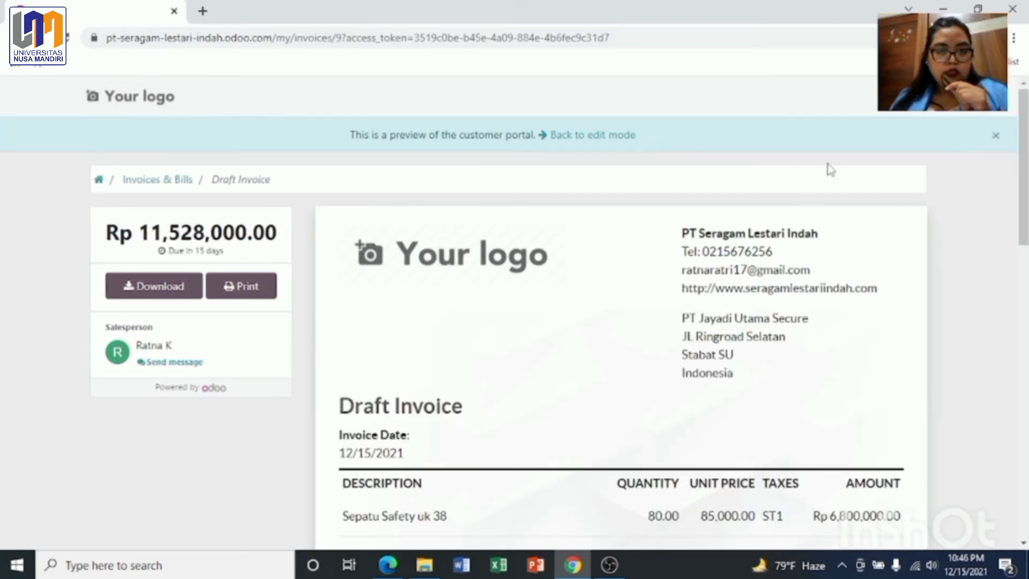
pyautogui.moveTo(1024, 126); pyautogui.dragTo(1024, 163)
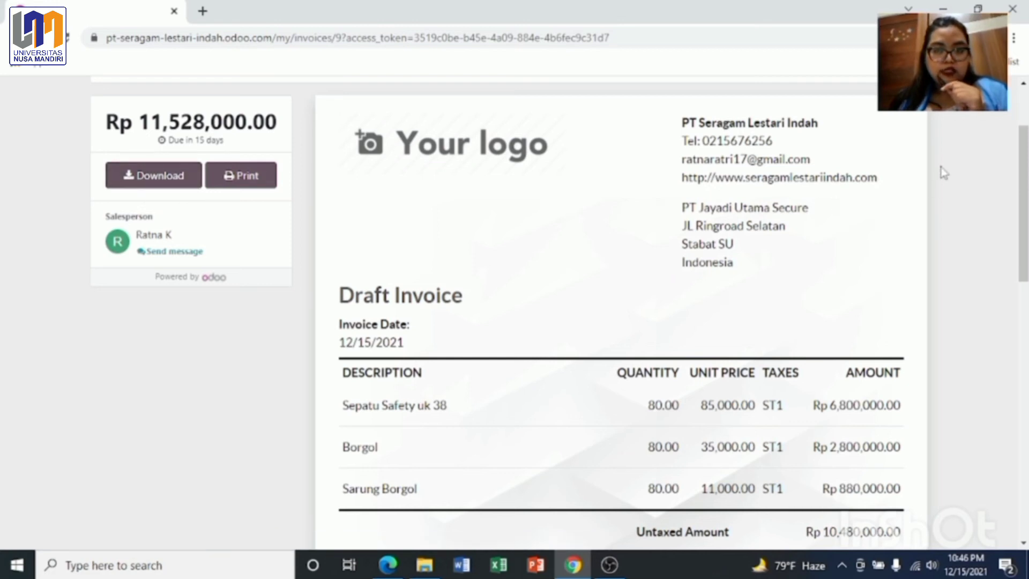
pyautogui.scroll(2, 1022, 204)
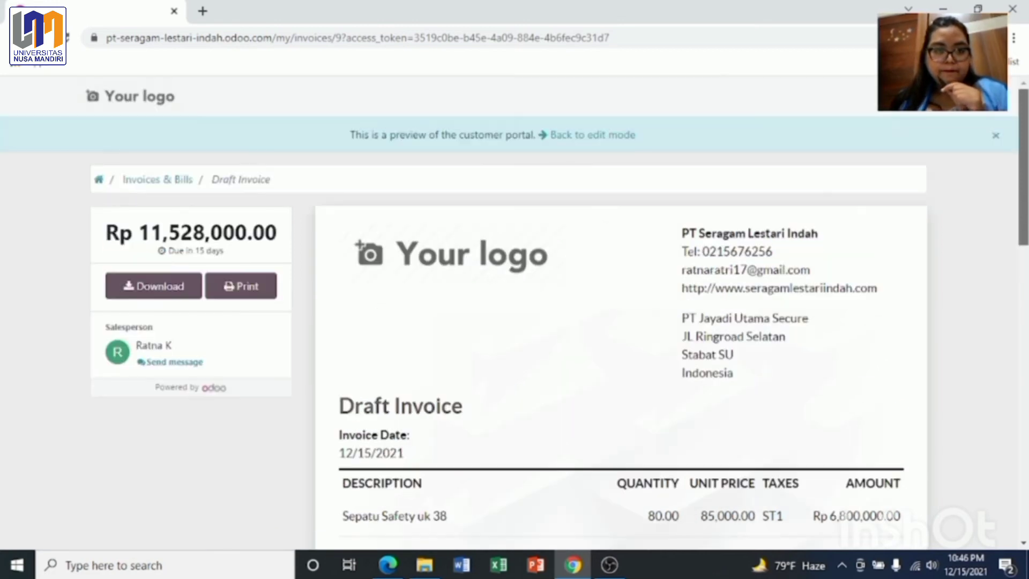
pyautogui.click(595, 138)
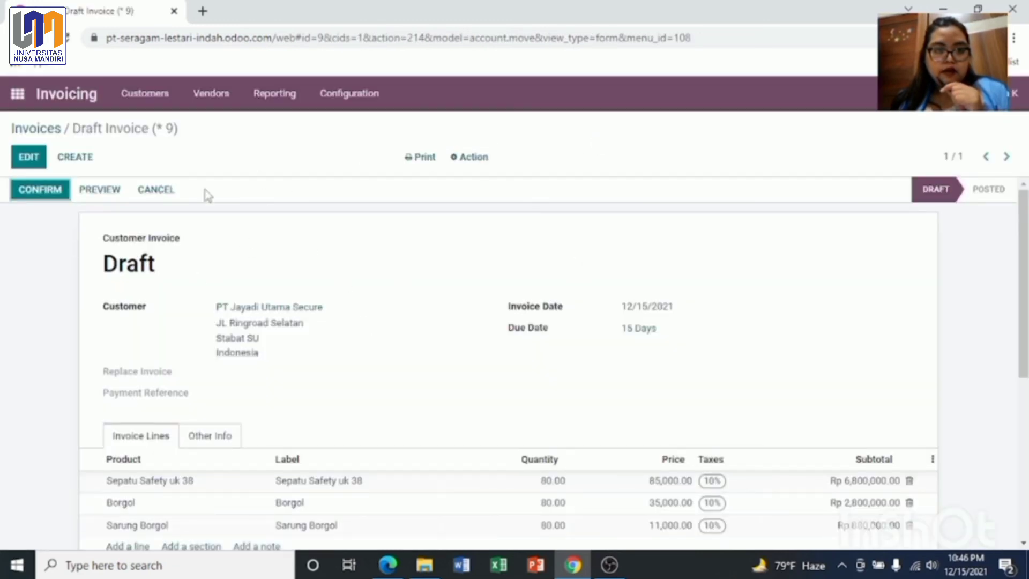
# Step: Post the invoice as INV/2021/00005 and open the Send & Print e-mail window
pyautogui.click(40, 191)
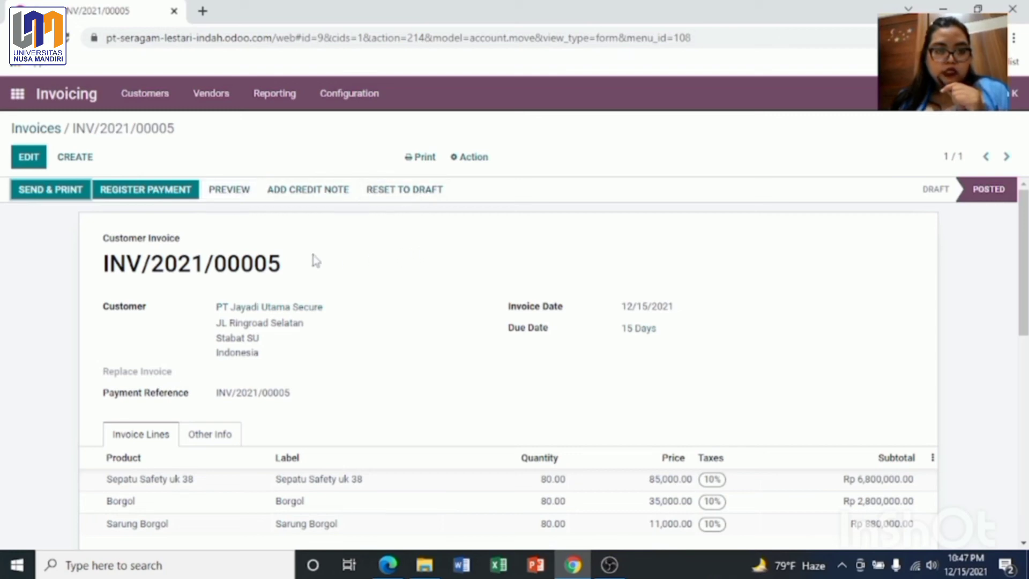
pyautogui.moveTo(101, 264); pyautogui.dragTo(293, 271)
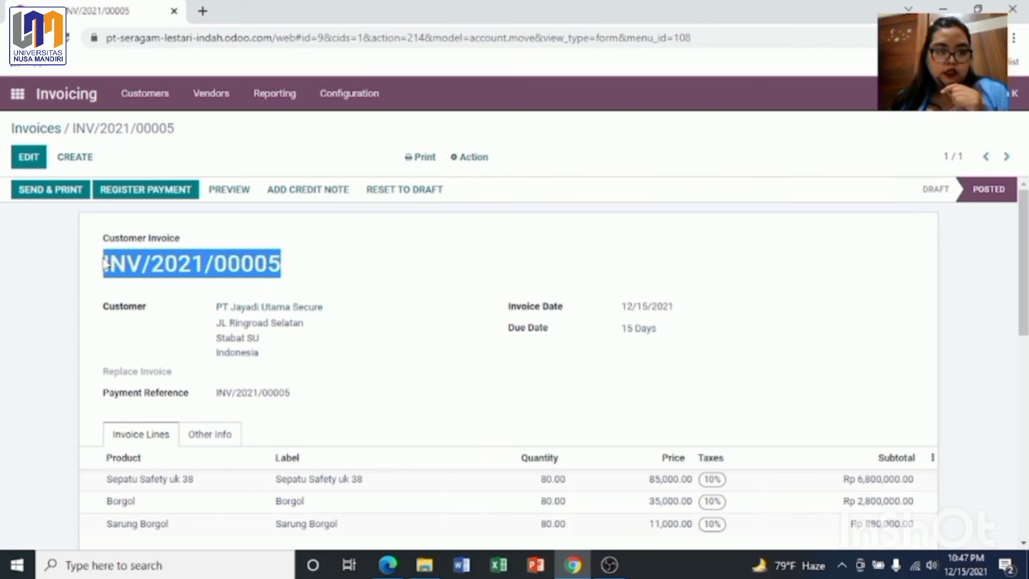
pyautogui.click(38, 195)
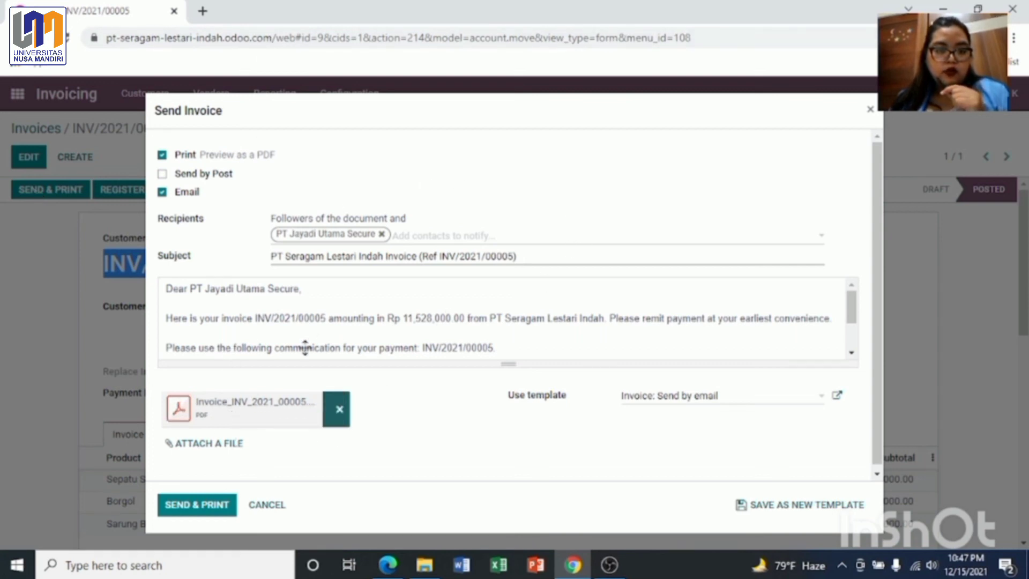
# Step: Review the Send Invoice e-mail text for INV/2021/00005, then cancel without sending
pyautogui.moveTo(231, 329); pyautogui.dragTo(360, 319)
pyautogui.click(302, 306)
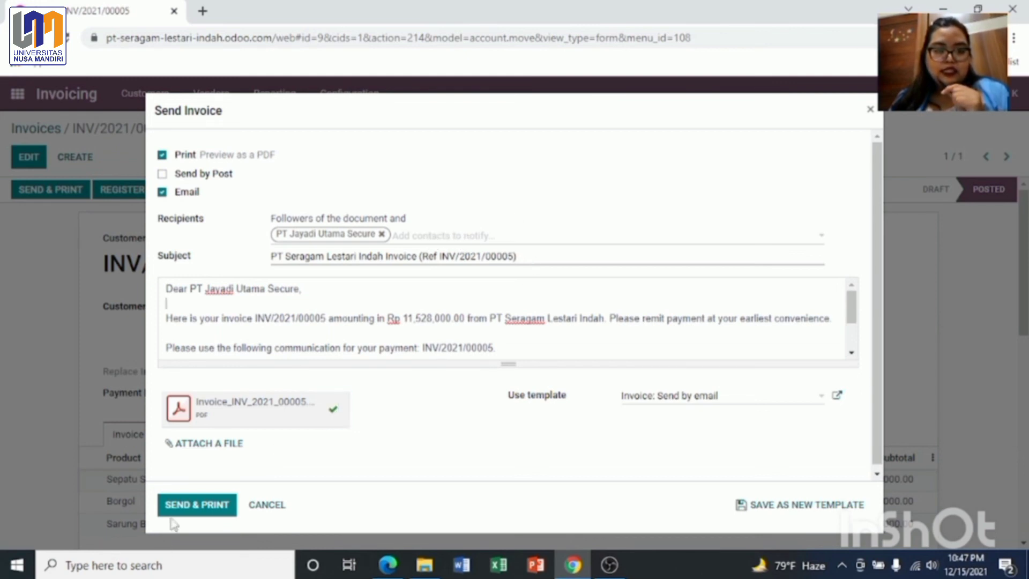
pyautogui.click(272, 507)
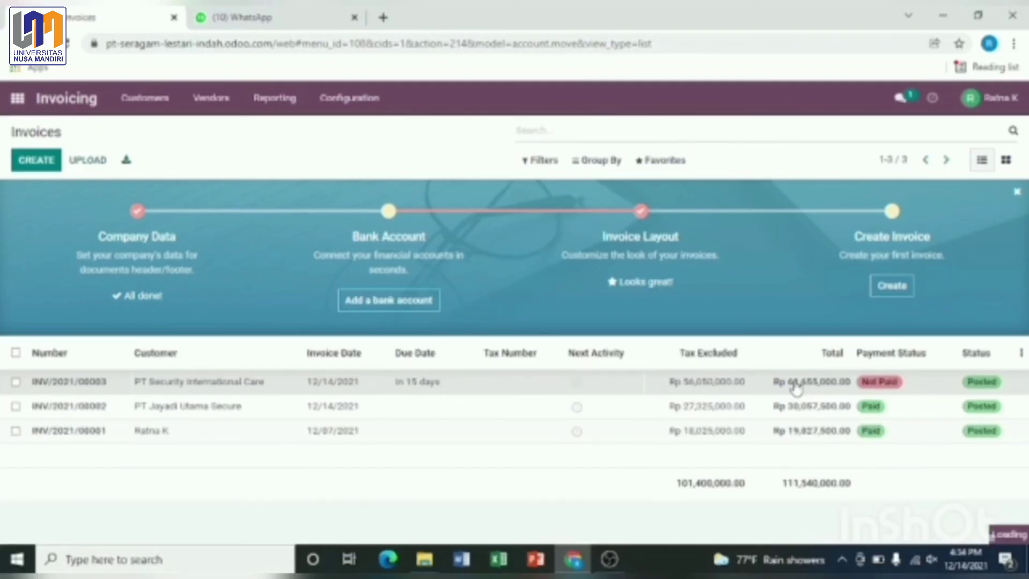
# Step: Register a Rp 61,655,000.00 cash payment on invoice INV/2021/00003
pyautogui.click(796, 387)
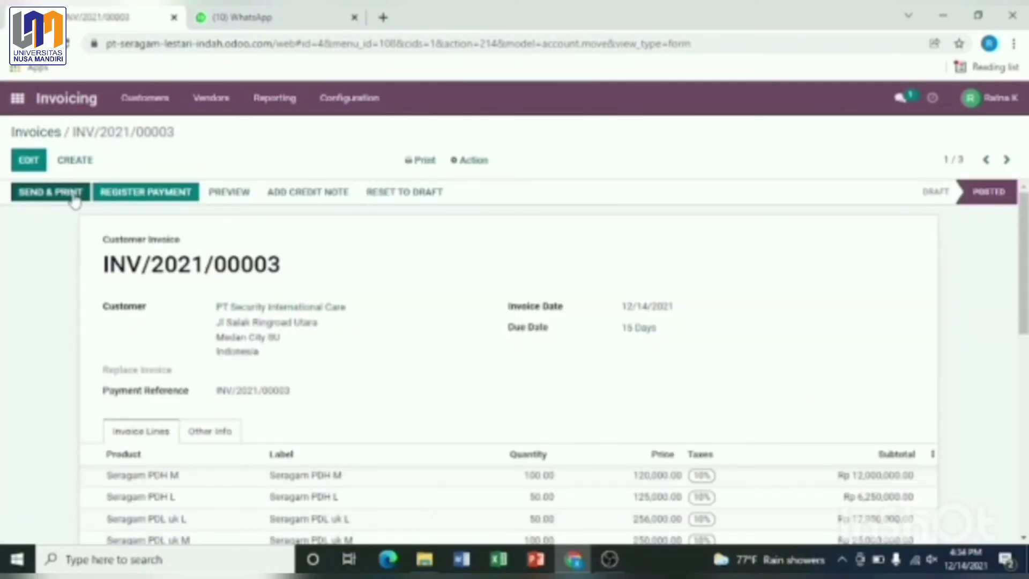
pyautogui.click(147, 196)
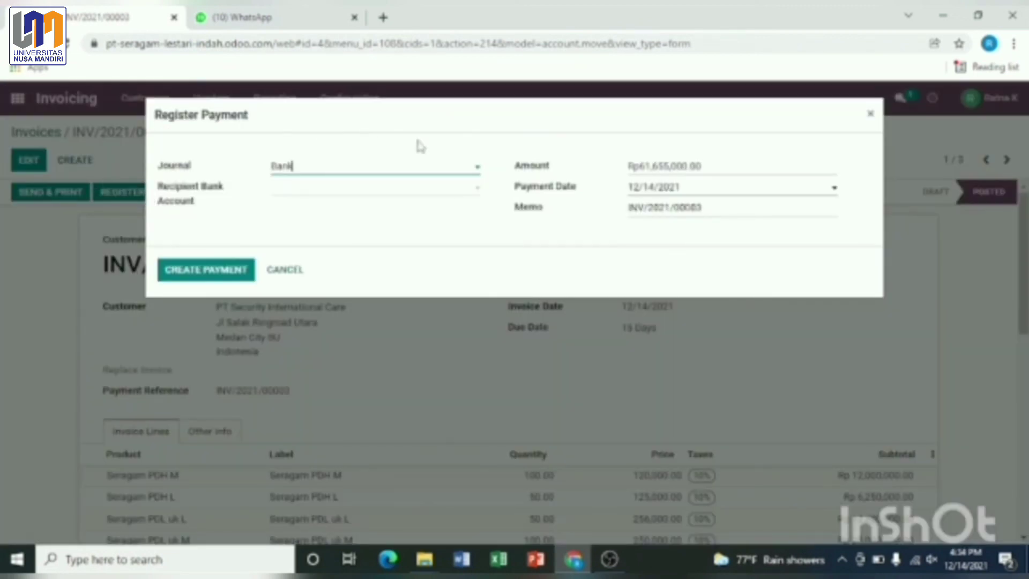
pyautogui.click(477, 170)
pyautogui.click(310, 213)
pyautogui.click(189, 271)
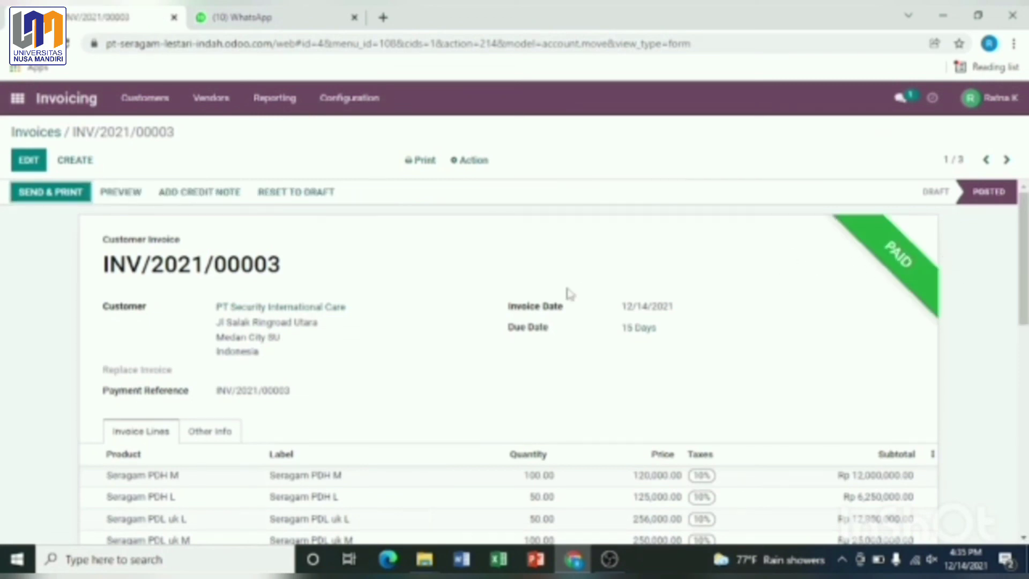
pyautogui.click(145, 106)
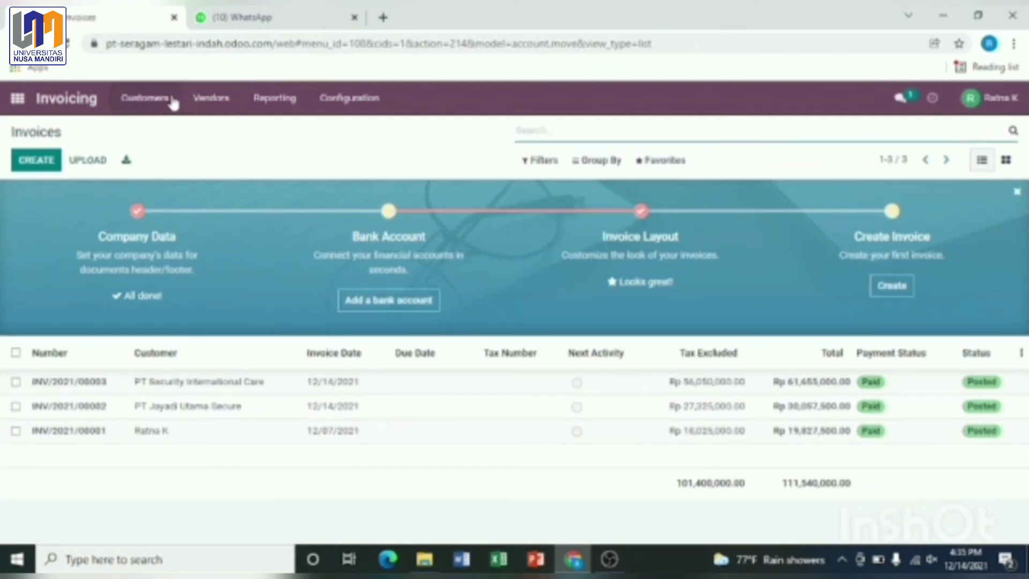
# Step: Open the customer Payments list and the cash payment CSH1/2021/12/0001
pyautogui.click(145, 98)
pyautogui.click(160, 169)
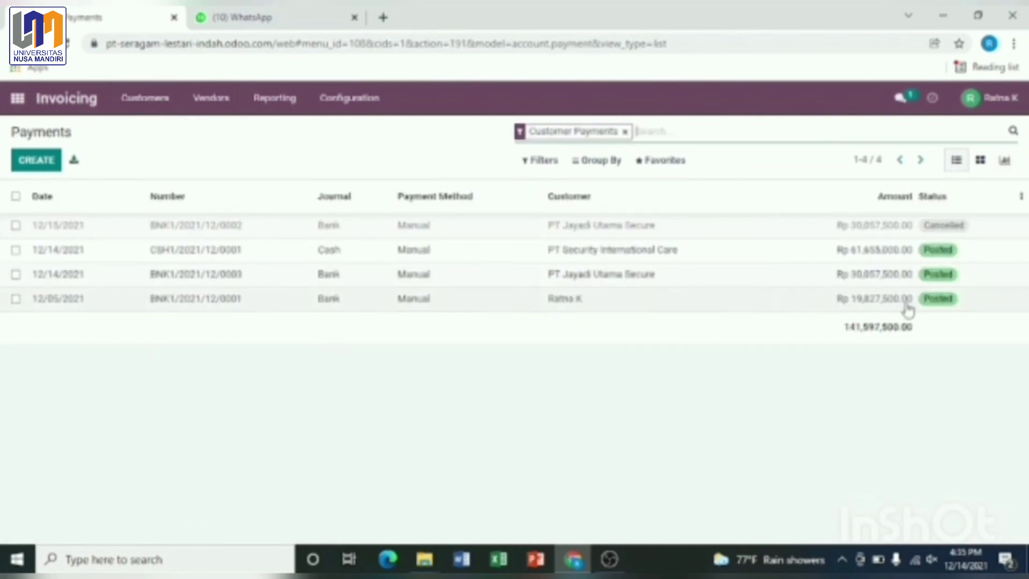
pyautogui.doubleClick(789, 256)
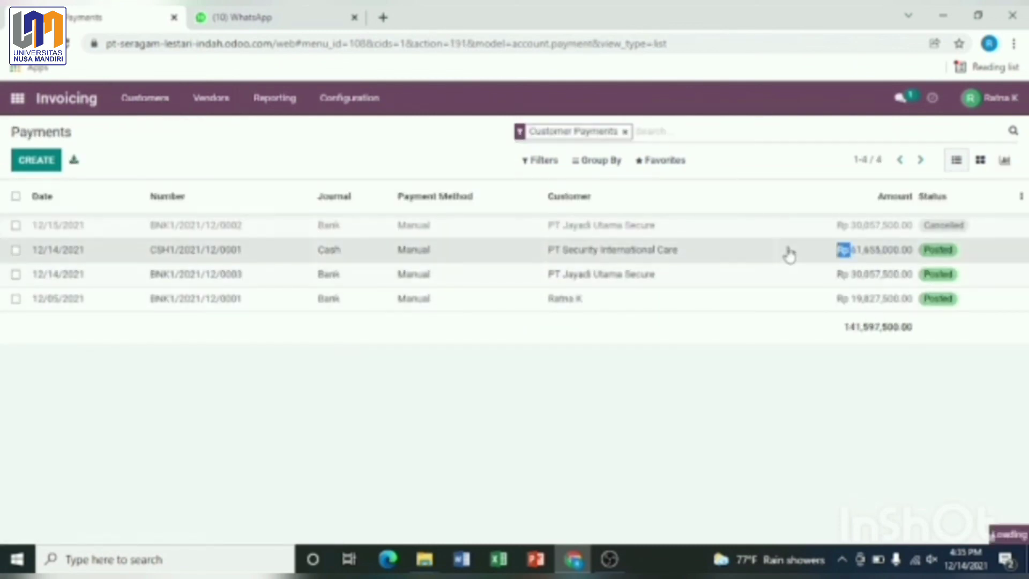